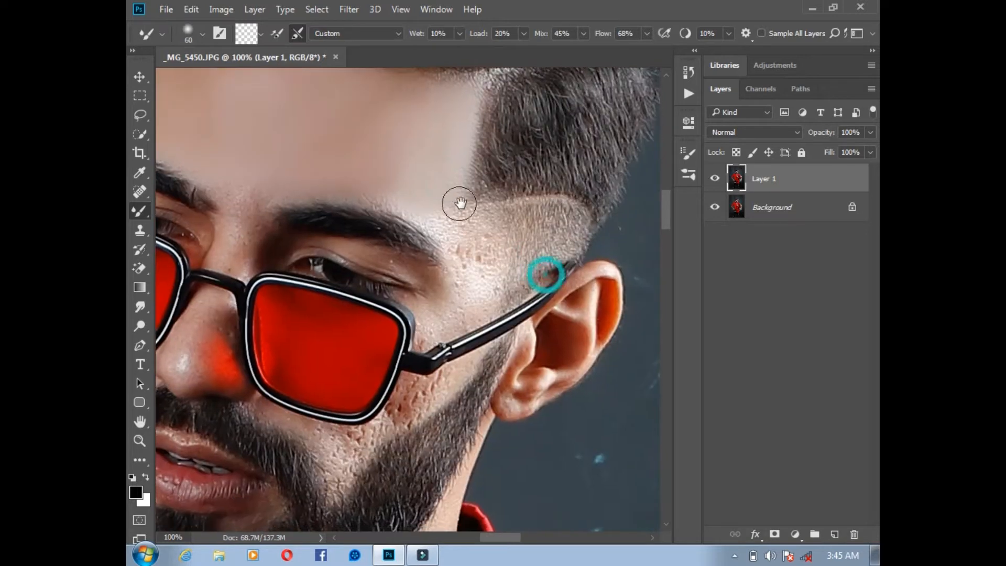
# Smooth the skin on the temple between the eyebrow, hairline and glasses arm with the Mixer Brush.
pyautogui.moveTo(448, 314); pyautogui.dragTo(484, 305)
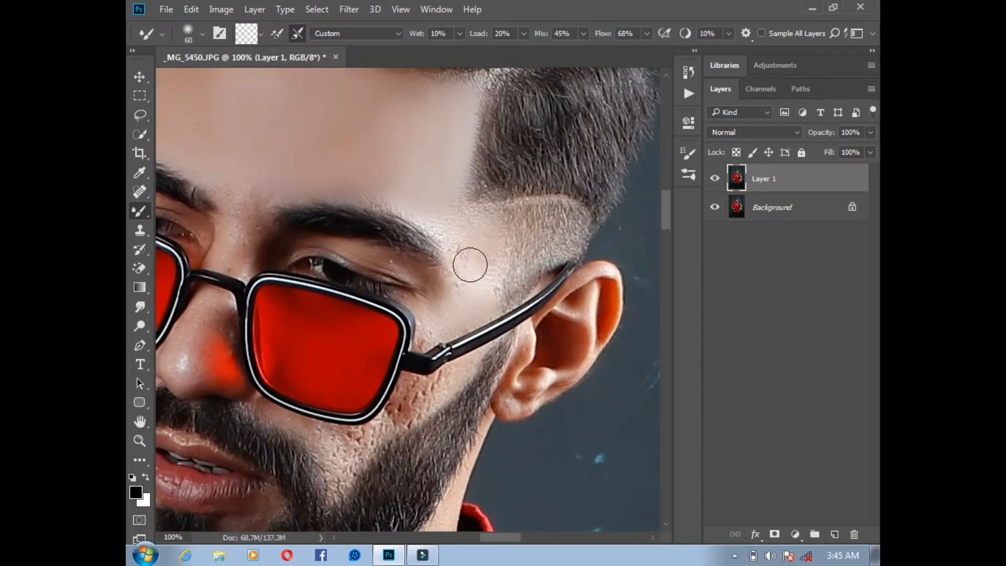
pyautogui.moveTo(470, 265); pyautogui.dragTo(459, 220)
pyautogui.moveTo(478, 297)
pyautogui.mouseDown()
pyautogui.moveTo(495, 263)
pyautogui.moveTo(454, 317)
pyautogui.moveTo(441, 312)
pyautogui.moveTo(402, 78)
pyautogui.mouseUp()
# Blend the skin around the glasses hinge and the cheek between the lens and the beard, using smaller Mixer Brush sizes.
pyautogui.hotkey('ctrl', '+')
pyautogui.press('[')
pyautogui.press('[')
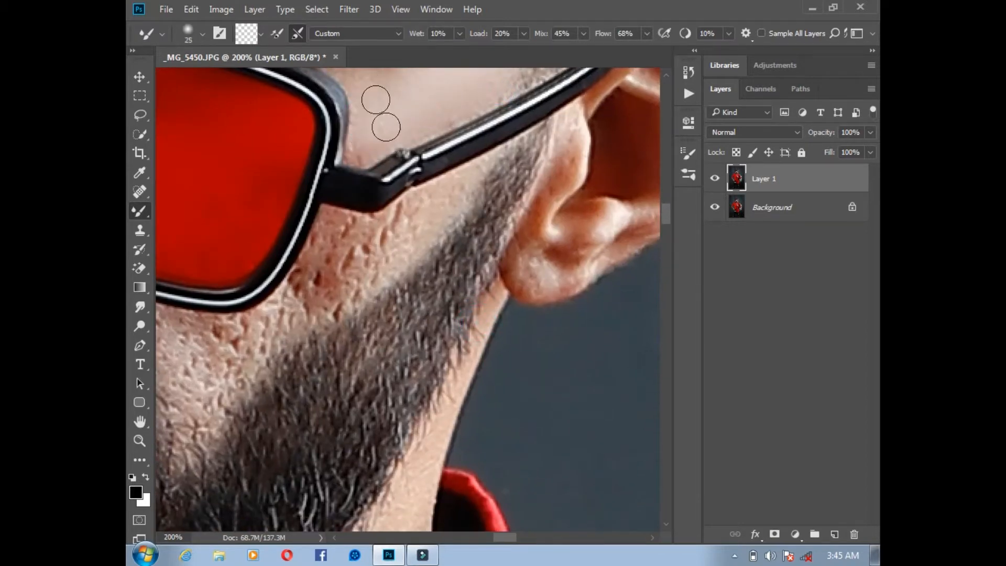
pyautogui.moveTo(395, 169); pyautogui.dragTo(379, 110)
pyautogui.moveTo(446, 131)
pyautogui.mouseDown()
pyautogui.moveTo(383, 173)
pyautogui.moveTo(348, 222)
pyautogui.mouseUp()
pyautogui.hotkey('ctrl', '-')
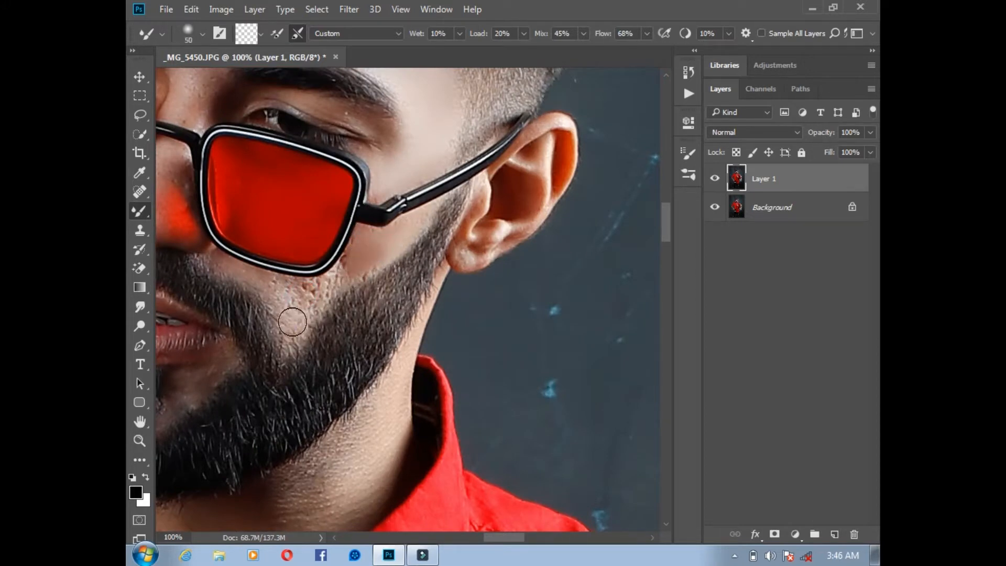
pyautogui.moveTo(312, 297); pyautogui.dragTo(354, 268)
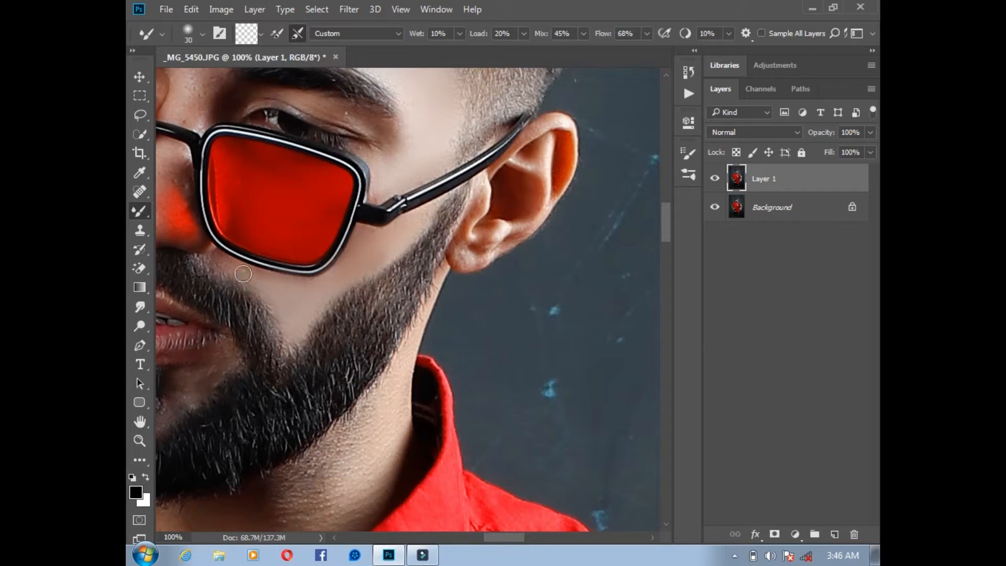
# Smooth the far cheek beneath the other lens and the skin of the nose with the Mixer Brush.
pyautogui.moveTo(320, 284); pyautogui.dragTo(438, 360)
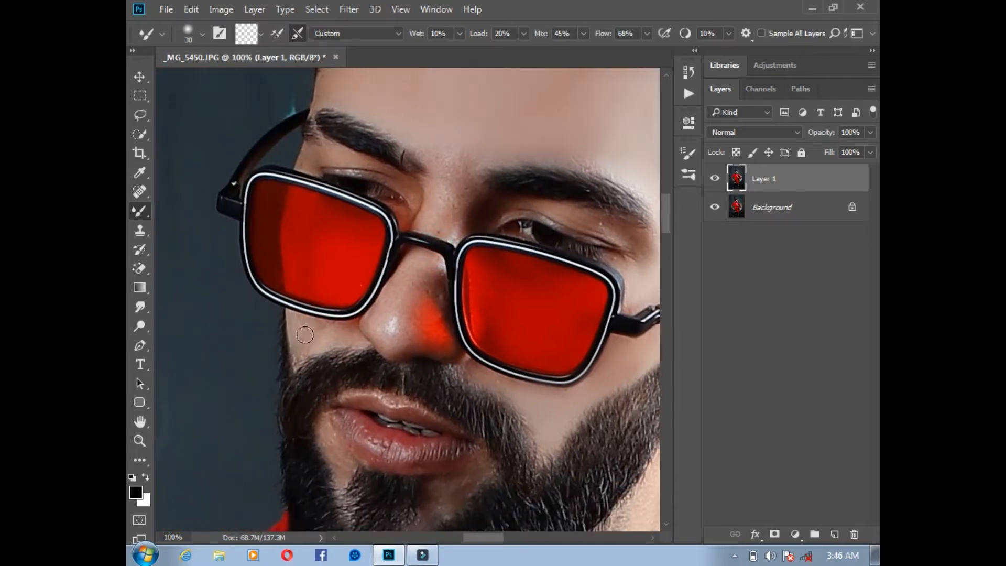
pyautogui.moveTo(400, 335); pyautogui.dragTo(342, 381)
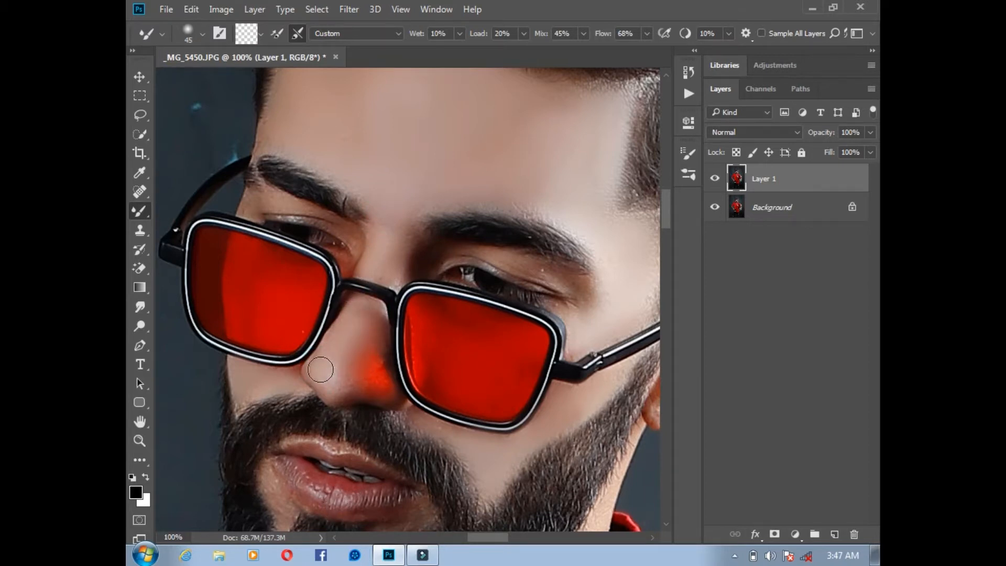
# Smooth the lower lip and the bare skin around the mouth and chin with a size 45 Mixer Brush.
pyautogui.moveTo(364, 346); pyautogui.dragTo(405, 180)
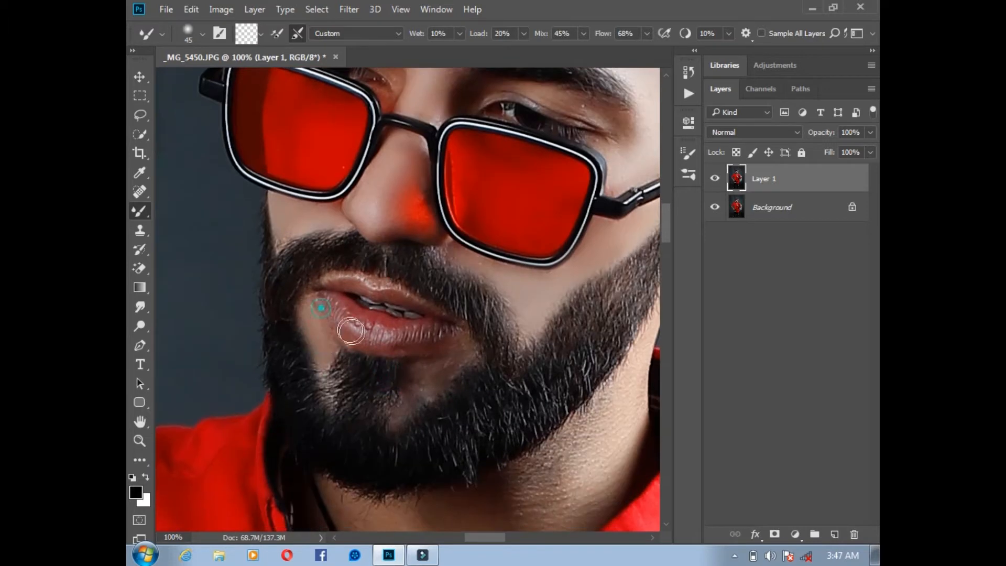
pyautogui.moveTo(416, 335)
pyautogui.mouseDown()
pyautogui.moveTo(372, 332)
pyautogui.moveTo(350, 313)
pyautogui.mouseUp()
pyautogui.moveTo(456, 369)
pyautogui.mouseDown()
pyautogui.moveTo(455, 353)
pyautogui.moveTo(446, 360)
pyautogui.mouseUp()
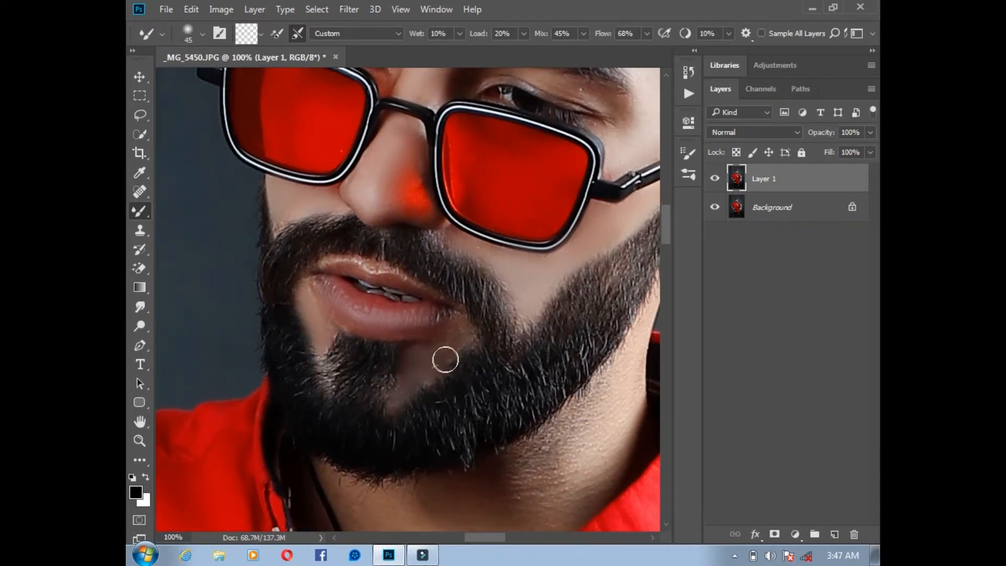
# Smooth the side of the neck between the beard and shirt collar with the Mixer Brush enlarged to 90.
pyautogui.moveTo(573, 485); pyautogui.dragTo(453, 337)
pyautogui.press(']')
pyautogui.press(']')
pyautogui.press(']')
pyautogui.moveTo(498, 227)
pyautogui.mouseDown()
pyautogui.moveTo(458, 269)
pyautogui.moveTo(483, 285)
pyautogui.moveTo(497, 265)
pyautogui.moveTo(498, 275)
pyautogui.moveTo(449, 351)
pyautogui.moveTo(434, 328)
pyautogui.moveTo(413, 321)
pyautogui.mouseUp()
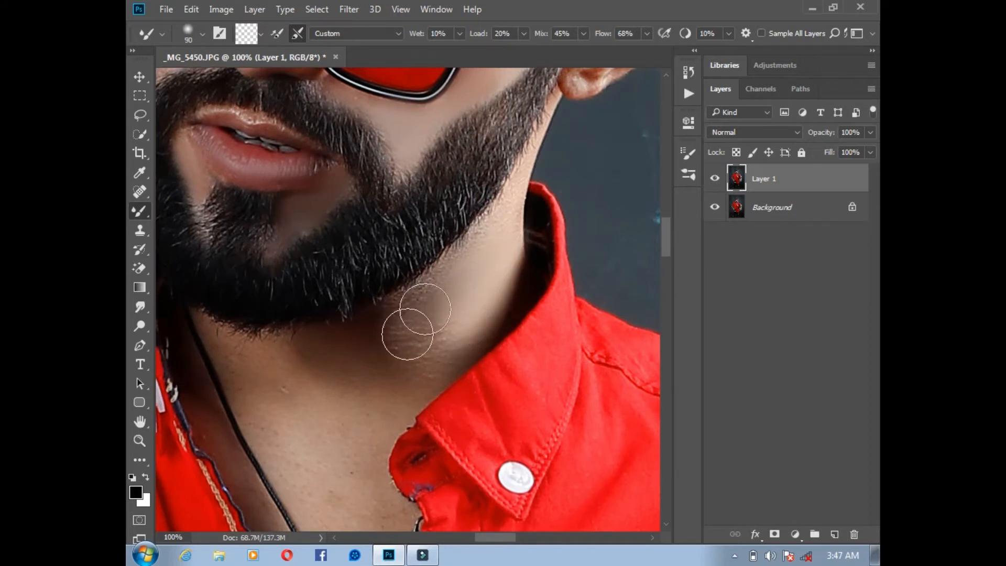
# Blend the throat and upper chest skin inside the open collar with a size 125 Mixer Brush.
pyautogui.press(']')
pyautogui.press(']')
pyautogui.press(']')
pyautogui.press(']')
pyautogui.moveTo(329, 346); pyautogui.dragTo(419, 226)
pyautogui.moveTo(393, 297)
pyautogui.mouseDown()
pyautogui.moveTo(420, 377)
pyautogui.moveTo(438, 322)
pyautogui.moveTo(455, 409)
pyautogui.mouseUp()
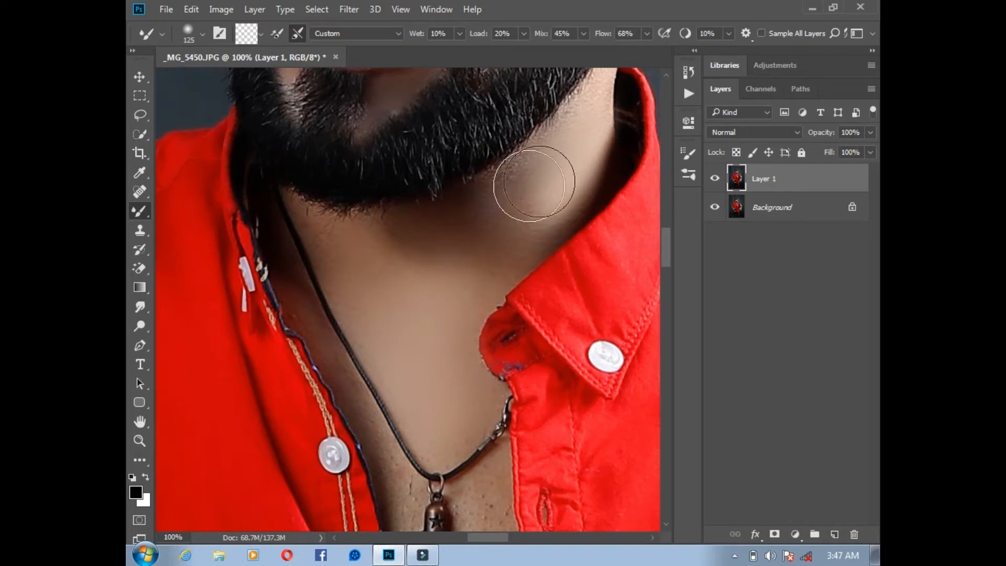
# Smooth the narrow strip of neck between the beard and the collar below the ear with a size 40 brush.
pyautogui.moveTo(613, 95)
pyautogui.mouseDown()
pyautogui.moveTo(460, 300)
pyautogui.moveTo(457, 257)
pyautogui.mouseUp()
pyautogui.press('[')
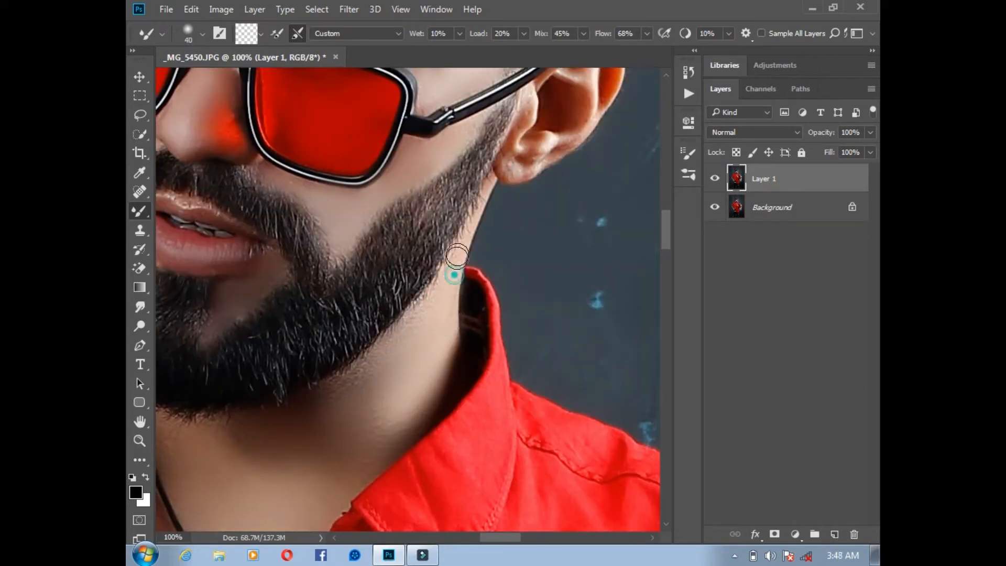
pyautogui.moveTo(372, 367); pyautogui.dragTo(468, 73)
# Smooth the chest skin along the necklace cord and around the airplane pendant with the size 40 Mixer Brush.
pyautogui.moveTo(258, 148); pyautogui.dragTo(340, 177)
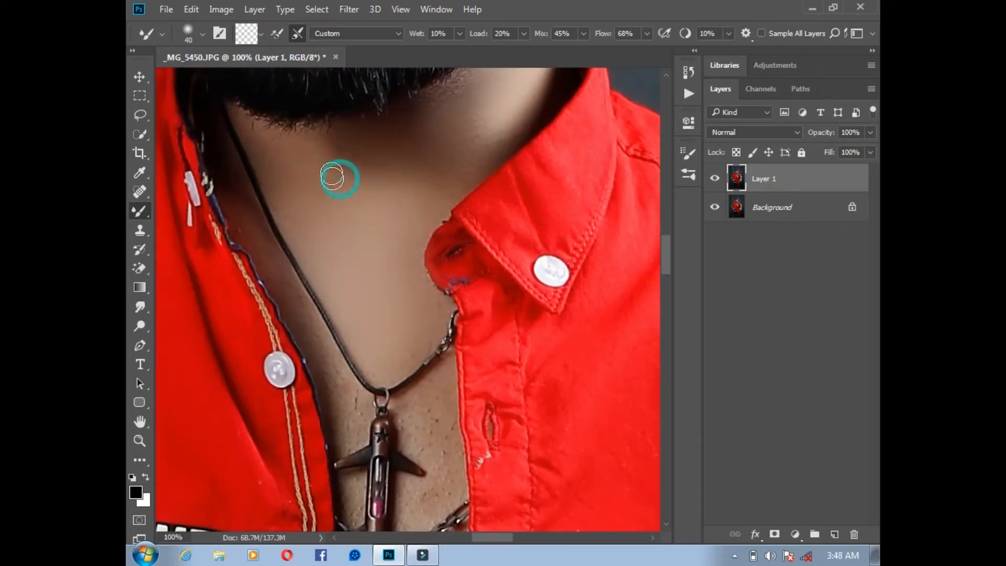
pyautogui.moveTo(227, 171); pyautogui.dragTo(253, 250)
pyautogui.moveTo(337, 380); pyautogui.dragTo(338, 277)
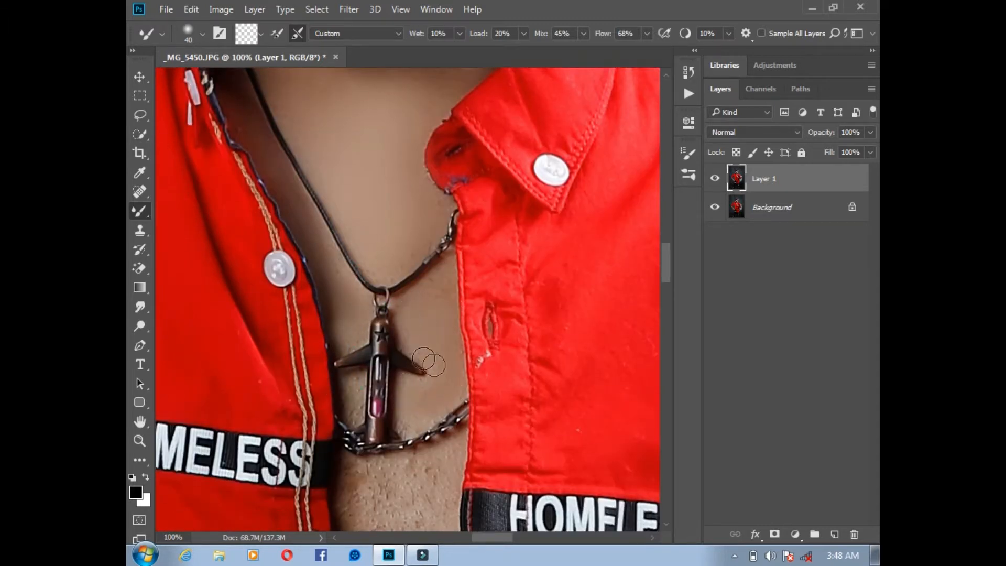
pyautogui.moveTo(442, 361); pyautogui.dragTo(431, 238)
pyautogui.moveTo(418, 347); pyautogui.dragTo(440, 270)
pyautogui.moveTo(473, 318)
pyautogui.mouseDown()
pyautogui.moveTo(515, 159)
pyautogui.moveTo(487, 227)
pyautogui.mouseUp()
# Smooth the lower chest skin visible through the open shirt front with a size 70 Mixer Brush.
pyautogui.press(']')
pyautogui.press(']')
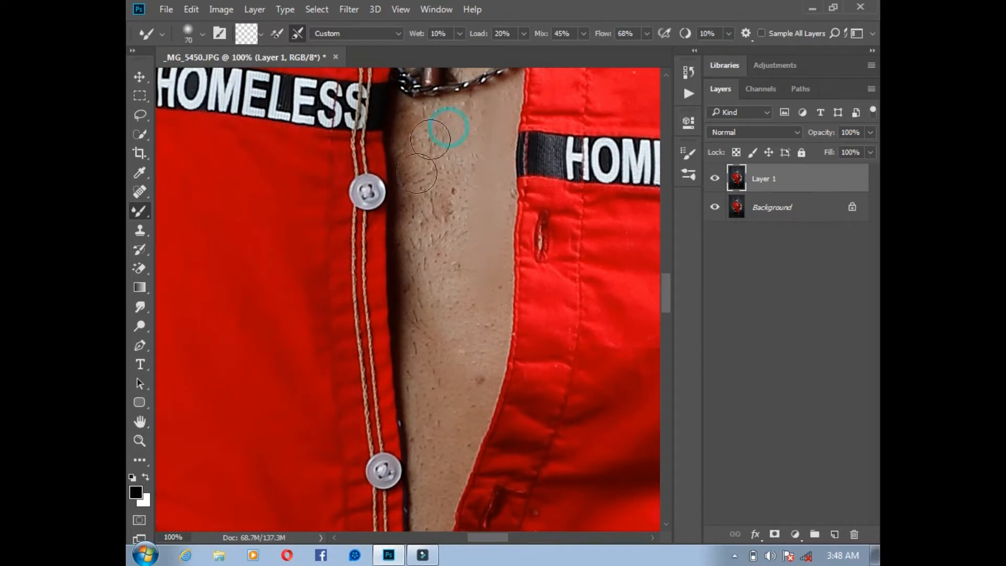
pyautogui.moveTo(417, 173)
pyautogui.mouseDown()
pyautogui.moveTo(454, 110)
pyautogui.moveTo(438, 232)
pyautogui.mouseUp()
pyautogui.moveTo(455, 269); pyautogui.dragTo(462, 323)
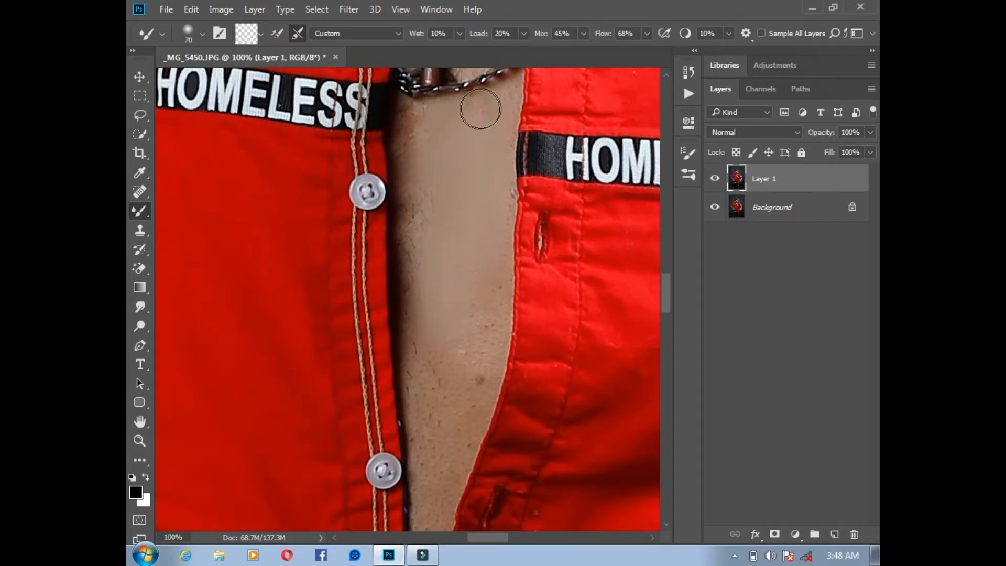
pyautogui.scroll(-5, 427, 359)
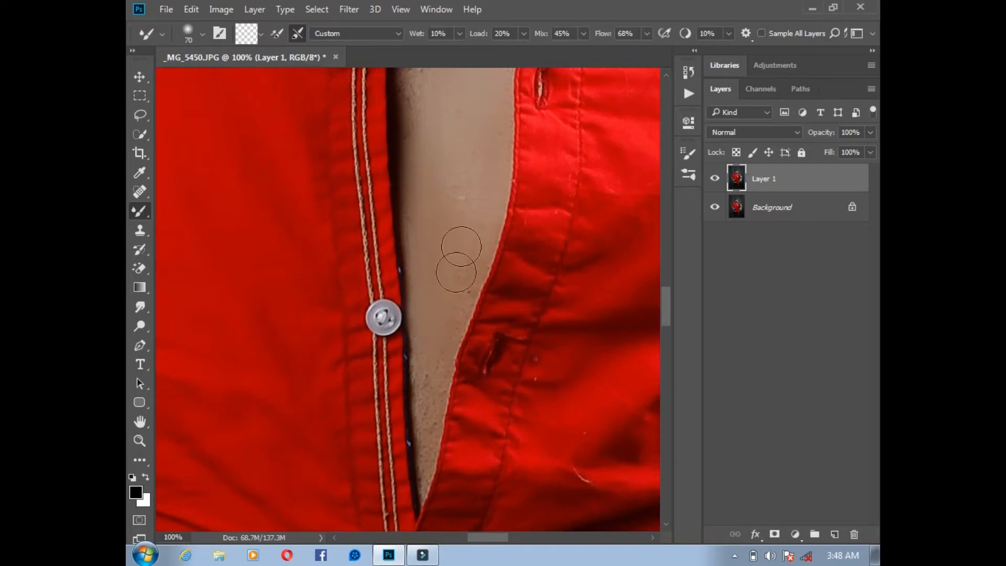
pyautogui.scroll(2, 448, 314)
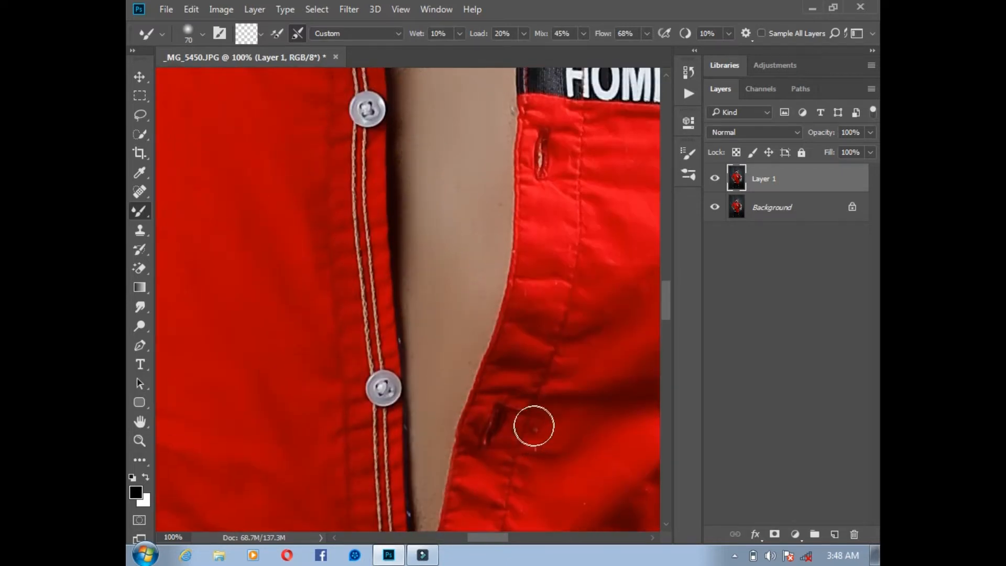
# Smooth the lowered forearm beside the shirt with the Mixer Brush enlarged to 200.
pyautogui.hotkey('ctrl', '-')
pyautogui.hotkey('ctrl', '-')
pyautogui.hotkey('ctrl', '-')
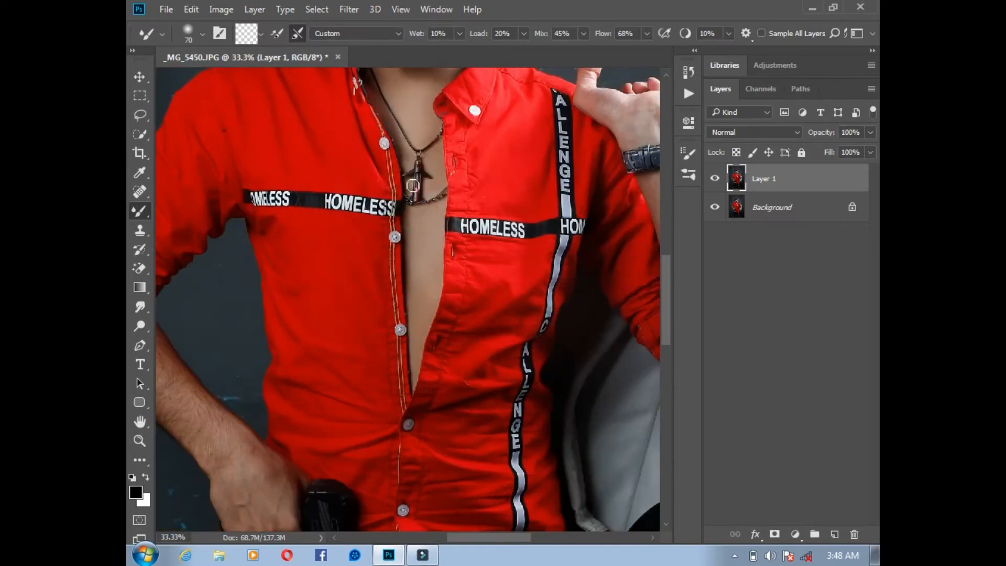
pyautogui.moveTo(197, 396); pyautogui.dragTo(319, 291)
pyautogui.press(']')
pyautogui.press(']')
pyautogui.moveTo(242, 228)
pyautogui.mouseDown()
pyautogui.moveTo(276, 243)
pyautogui.moveTo(307, 292)
pyautogui.moveTo(227, 225)
pyautogui.moveTo(371, 361)
pyautogui.mouseUp()
pyautogui.hotkey('ctrl', '+')
pyautogui.hotkey('ctrl', '+')
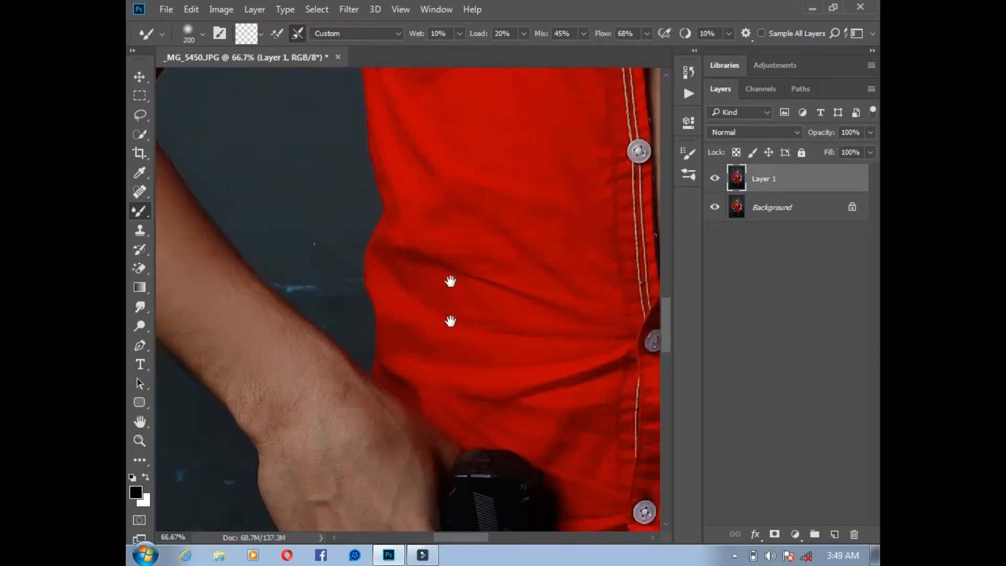
# Blend the wrist, back of the hand and fingers beside the pistol with a size 100 Mixer Brush.
pyautogui.moveTo(449, 322); pyautogui.dragTo(449, 225)
pyautogui.press('[')
pyautogui.press('[')
pyautogui.press('[')
pyautogui.press('[')
pyautogui.moveTo(256, 203); pyautogui.dragTo(343, 297)
pyautogui.moveTo(379, 341); pyautogui.dragTo(393, 348)
pyautogui.moveTo(381, 312)
pyautogui.mouseDown()
pyautogui.moveTo(386, 417)
pyautogui.moveTo(315, 359)
pyautogui.moveTo(375, 328)
pyautogui.moveTo(334, 420)
pyautogui.mouseUp()
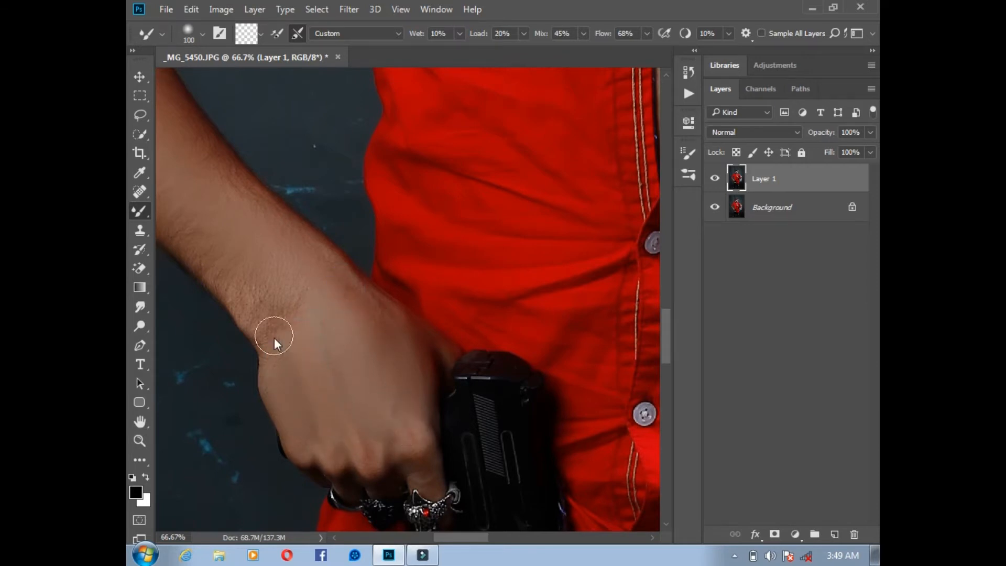
pyautogui.scroll(-3, 372, 265)
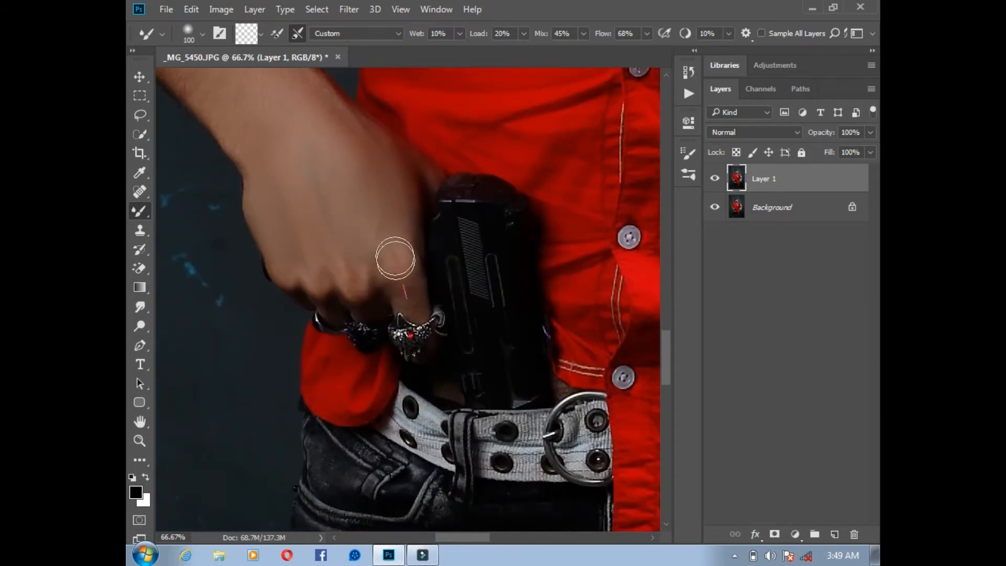
pyautogui.moveTo(386, 324); pyautogui.dragTo(290, 225)
# Smooth the raised forearm from the watch to the elbow, using Mixer Brush sizes 200 and 125.
pyautogui.moveTo(576, 472); pyautogui.dragTo(364, 324)
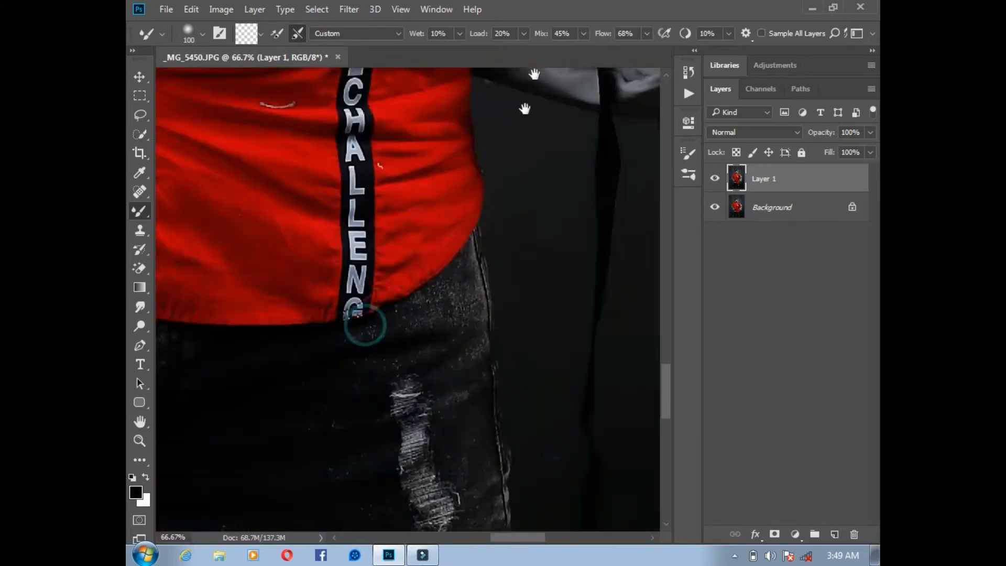
pyautogui.moveTo(526, 107); pyautogui.dragTo(367, 419)
pyautogui.moveTo(433, 196)
pyautogui.mouseDown()
pyautogui.moveTo(423, 307)
pyautogui.moveTo(468, 420)
pyautogui.mouseUp()
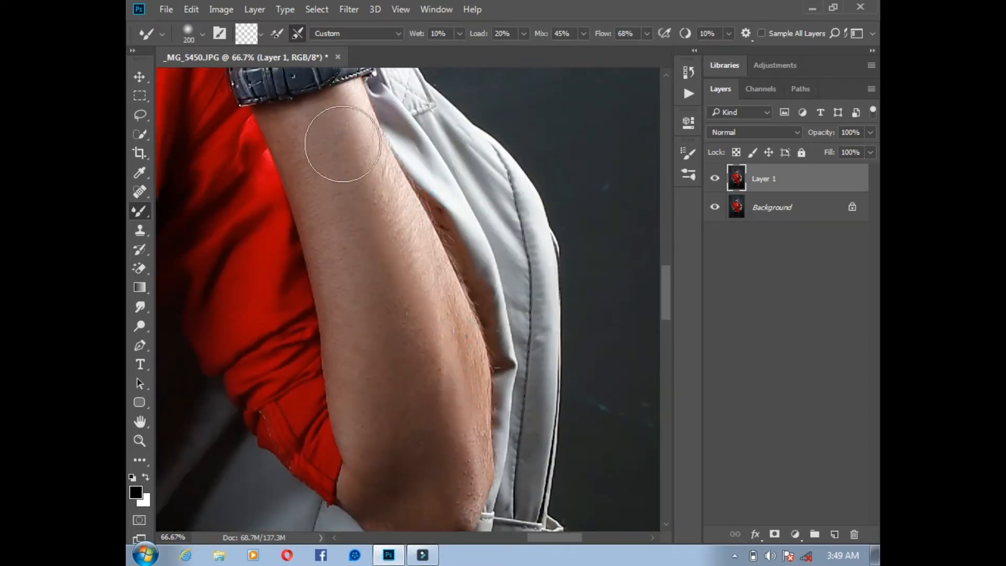
pyautogui.moveTo(343, 144)
pyautogui.mouseDown()
pyautogui.moveTo(400, 367)
pyautogui.moveTo(427, 375)
pyautogui.moveTo(368, 166)
pyautogui.moveTo(447, 479)
pyautogui.mouseUp()
pyautogui.press('[')
pyautogui.press('[')
pyautogui.press('[')
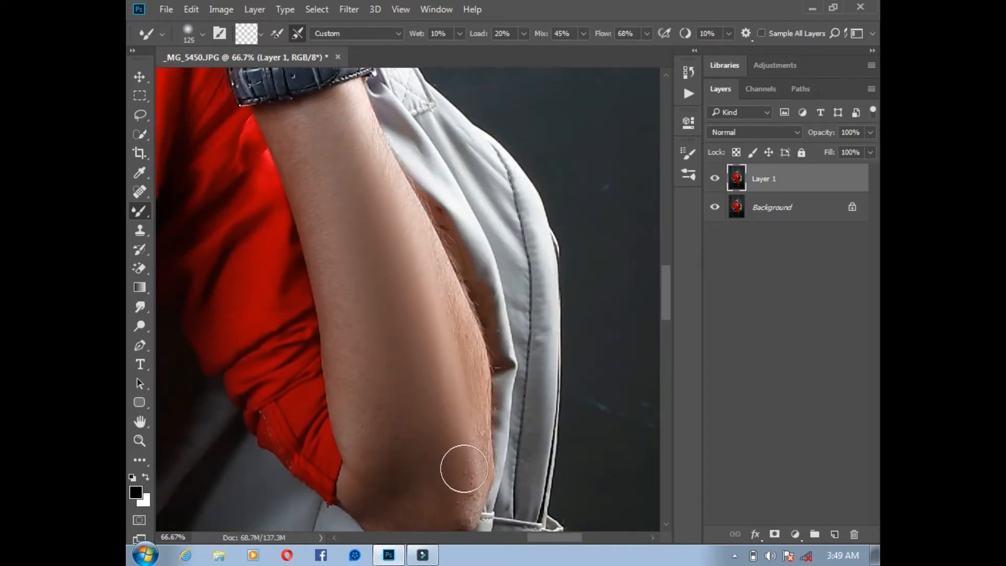
pyautogui.moveTo(453, 308)
pyautogui.mouseDown()
pyautogui.moveTo(468, 365)
pyautogui.moveTo(465, 490)
pyautogui.moveTo(303, 179)
pyautogui.moveTo(358, 459)
pyautogui.moveTo(360, 404)
pyautogui.moveTo(429, 498)
pyautogui.moveTo(321, 198)
pyautogui.moveTo(376, 191)
pyautogui.mouseUp()
pyautogui.hotkey('ctrl', '-')
pyautogui.hotkey('ctrl', '-')
pyautogui.hotkey('ctrl', '-')
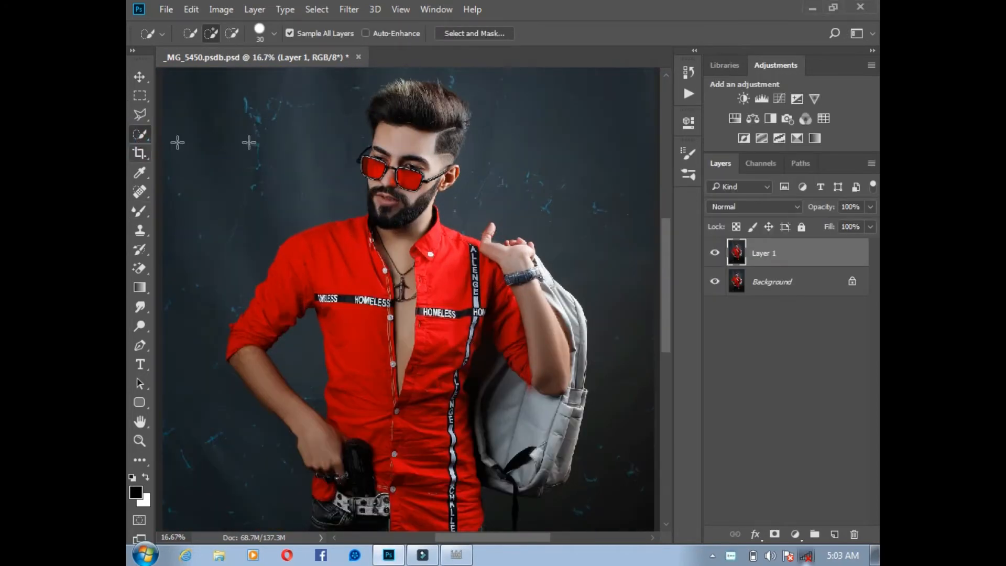
# Open the Liquify filter on Layer 1 to reshape the man's hair.
pyautogui.scroll(2, 411, 239)
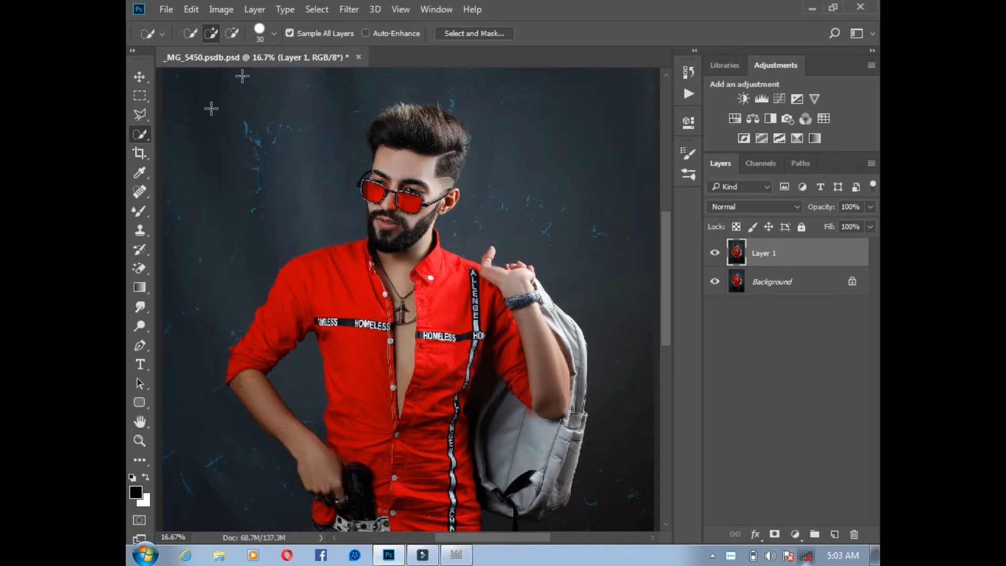
pyautogui.click(350, 9)
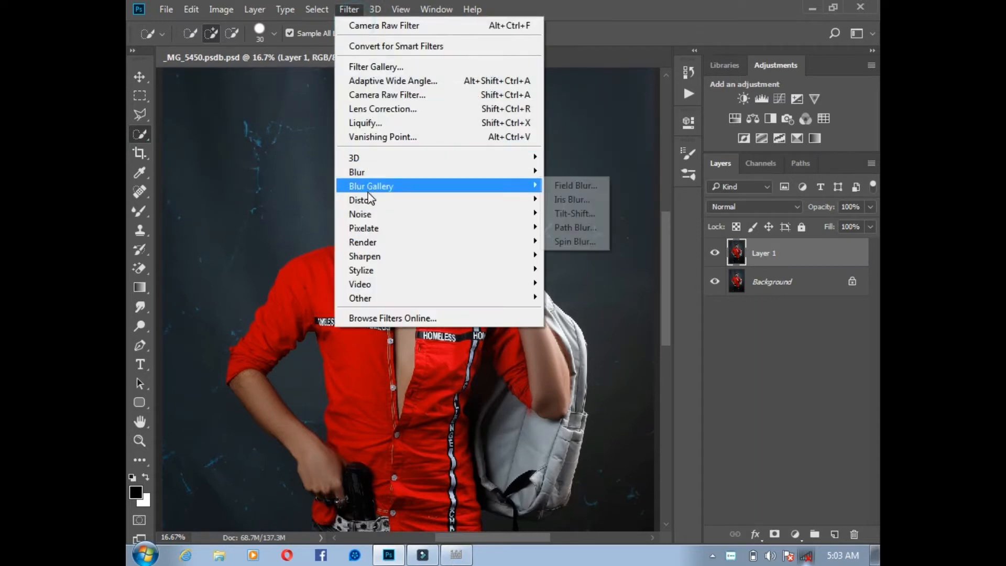
pyautogui.click(369, 124)
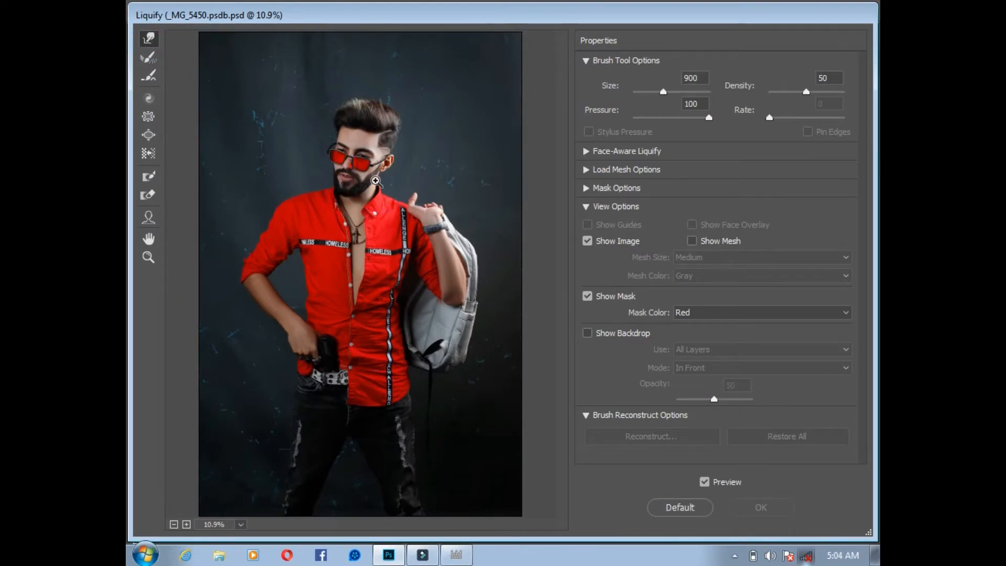
pyautogui.click(376, 181)
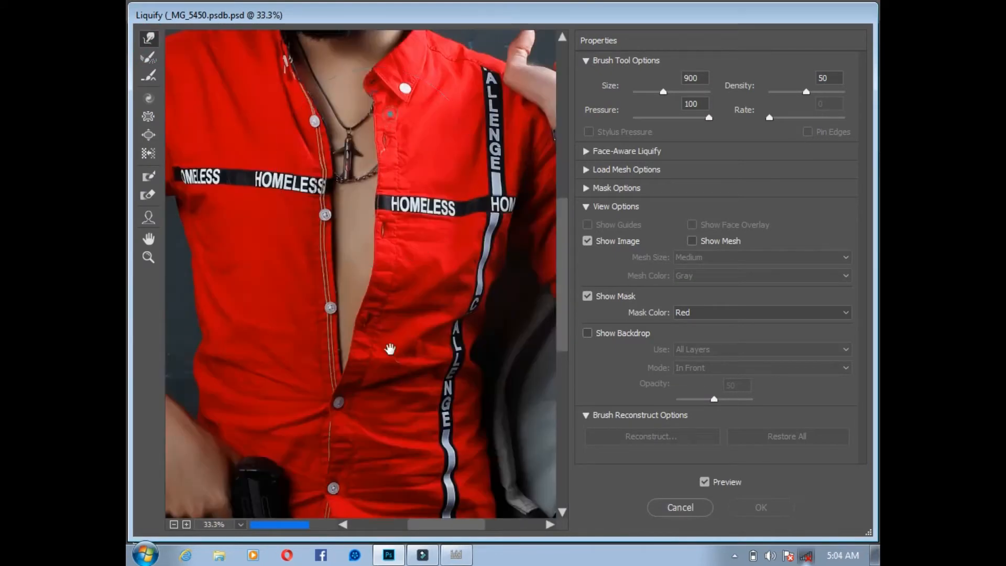
pyautogui.moveTo(370, 184); pyautogui.dragTo(396, 333)
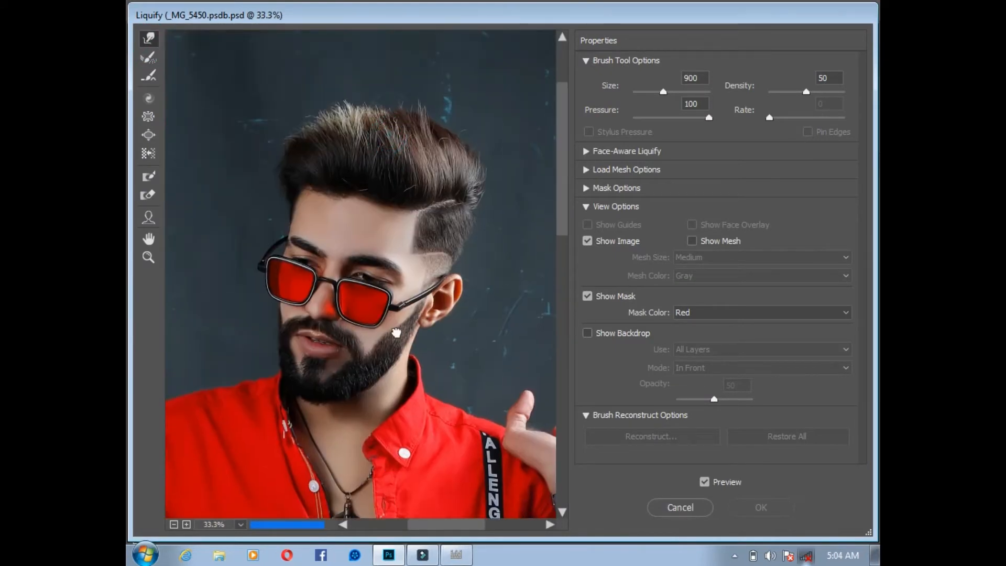
# Push the top of the hair upward and outward with the Forward Warp tool at brush size 400.
pyautogui.press('[')
pyautogui.press('[')
pyautogui.press('[')
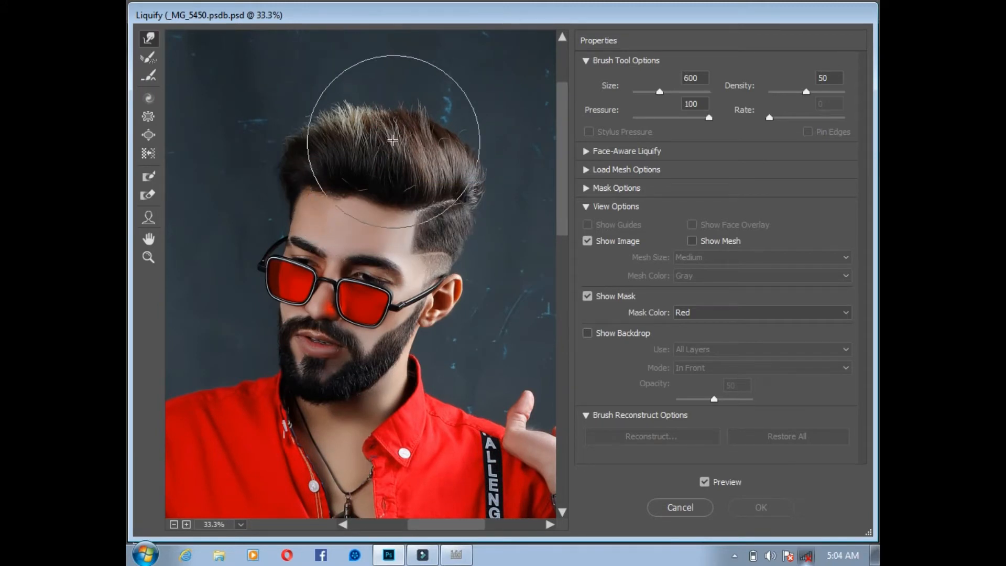
pyautogui.press('[')
pyautogui.press('[')
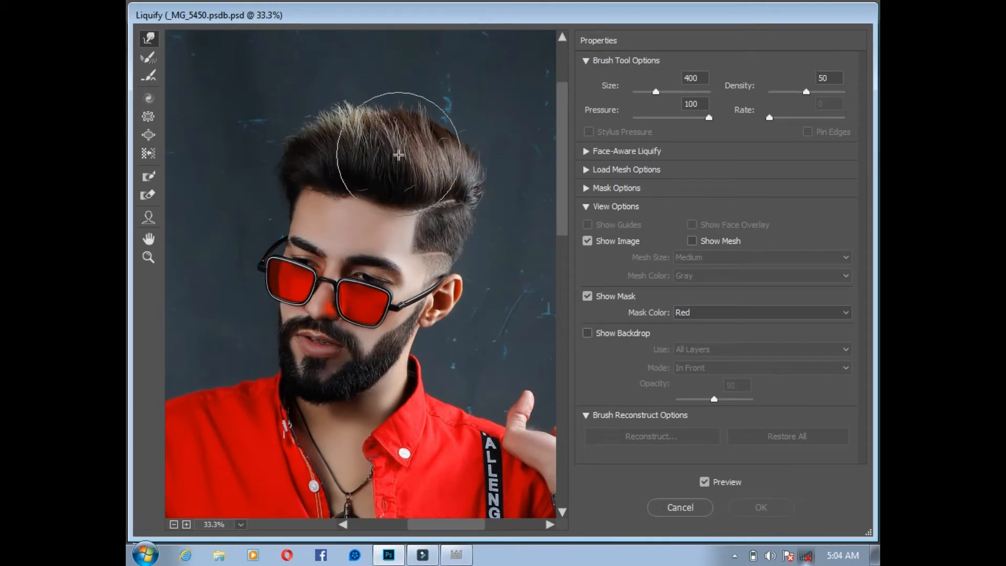
pyautogui.moveTo(394, 158)
pyautogui.mouseDown()
pyautogui.moveTo(440, 150)
pyautogui.moveTo(451, 136)
pyautogui.moveTo(417, 137)
pyautogui.mouseUp()
pyautogui.moveTo(355, 164)
pyautogui.mouseDown()
pyautogui.moveTo(372, 122)
pyautogui.moveTo(433, 112)
pyautogui.moveTo(467, 122)
pyautogui.mouseUp()
pyautogui.moveTo(445, 155); pyautogui.dragTo(454, 152)
pyautogui.moveTo(425, 108); pyautogui.dragTo(418, 100)
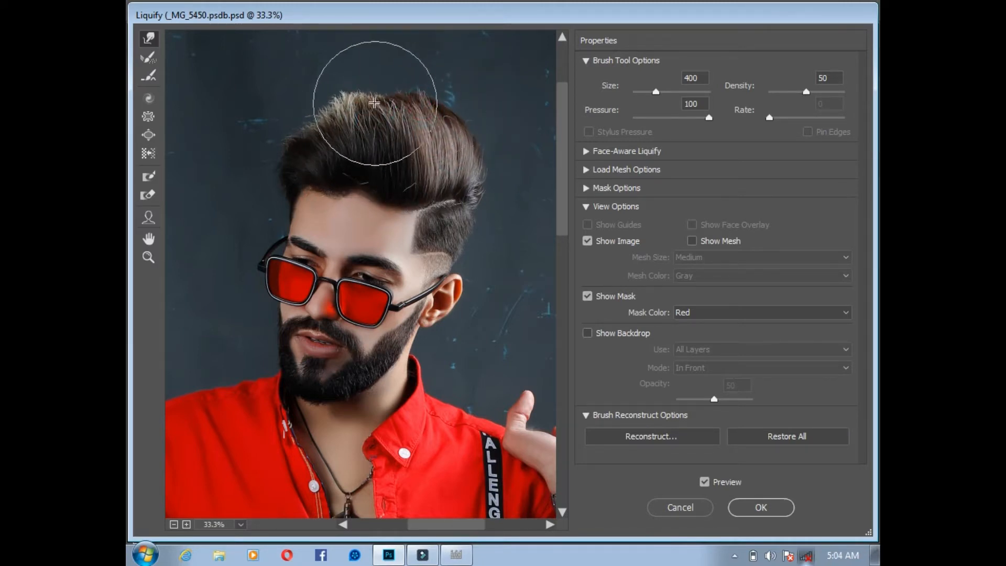
pyautogui.moveTo(310, 128)
pyautogui.mouseDown()
pyautogui.moveTo(374, 85)
pyautogui.moveTo(306, 88)
pyautogui.mouseUp()
# Raise the overall hair volume and even out its outline with a larger Forward Warp brush.
pyautogui.press(']')
pyautogui.press(']')
pyautogui.press(']')
pyautogui.press(']')
pyautogui.press(']')
pyautogui.moveTo(422, 107)
pyautogui.mouseDown()
pyautogui.moveTo(429, 99)
pyautogui.moveTo(456, 107)
pyautogui.mouseUp()
pyautogui.moveTo(230, 140); pyautogui.dragTo(246, 127)
# Refine the raised hair outline with the Forward Warp tool at brush sizes 900 and 400, and apply the Liquify filter.
pyautogui.press('[')
pyautogui.press('[')
pyautogui.press('[')
pyautogui.press('[')
pyautogui.press('[')
pyautogui.press('[')
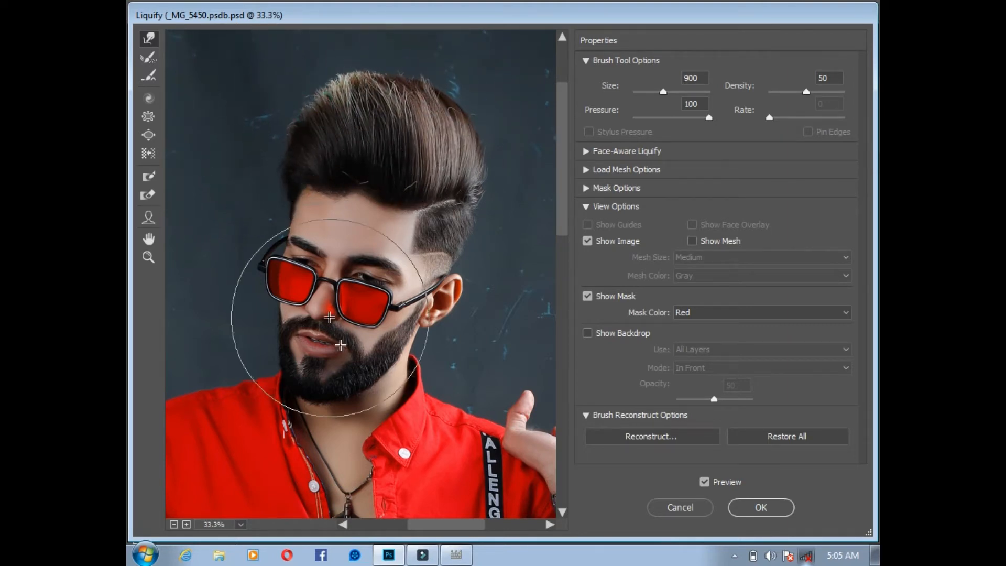
pyautogui.press(']')
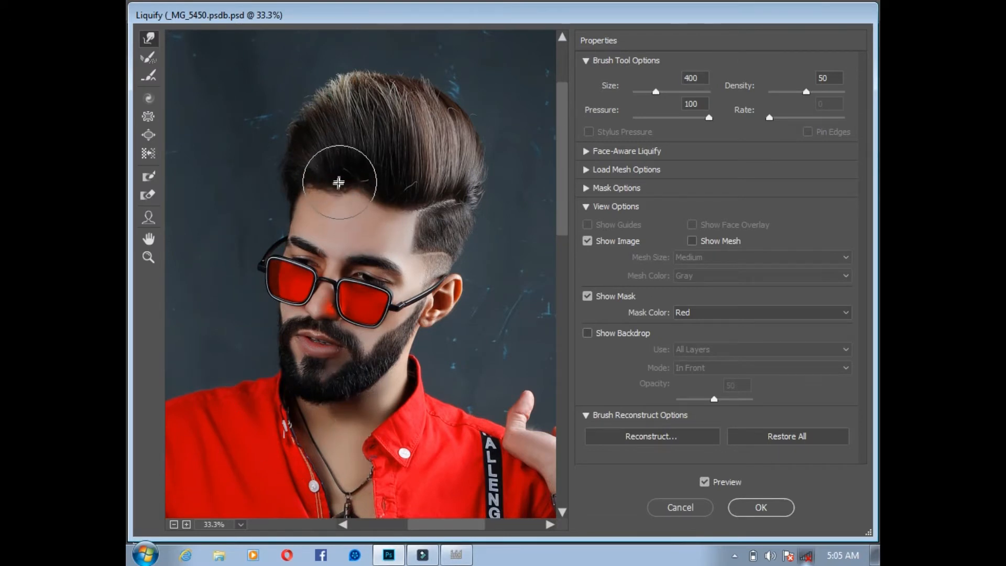
pyautogui.click(761, 507)
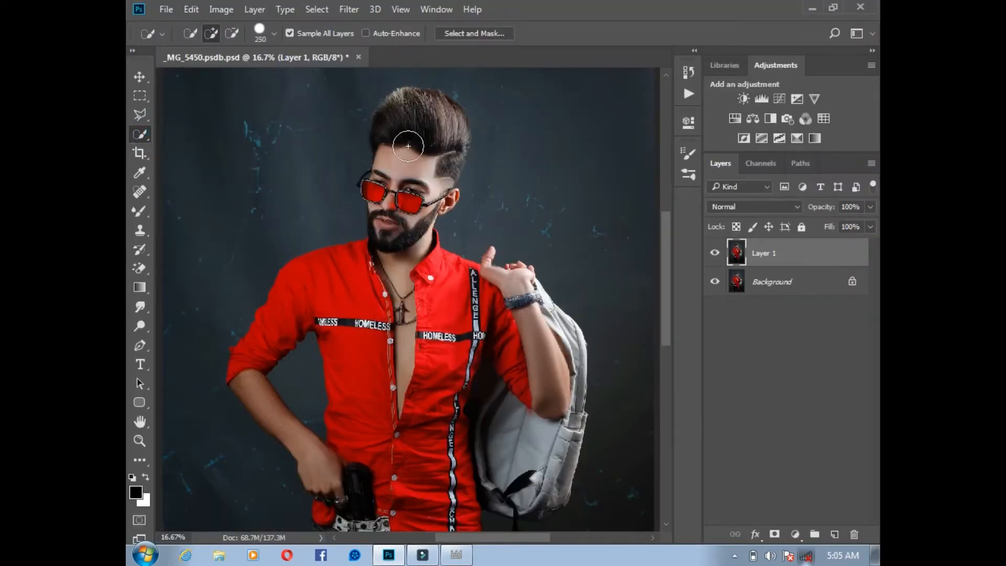
# Select the man's head, red shirt and backpack with the Quick Selection tool at brush size 200.
pyautogui.press('[')
pyautogui.moveTo(408, 146)
pyautogui.mouseDown()
pyautogui.moveTo(411, 117)
pyautogui.moveTo(428, 145)
pyautogui.moveTo(381, 404)
pyautogui.moveTo(344, 302)
pyautogui.moveTo(366, 460)
pyautogui.moveTo(449, 410)
pyautogui.moveTo(467, 329)
pyautogui.moveTo(521, 319)
pyautogui.moveTo(525, 288)
pyautogui.moveTo(506, 289)
pyautogui.moveTo(550, 333)
pyautogui.mouseUp()
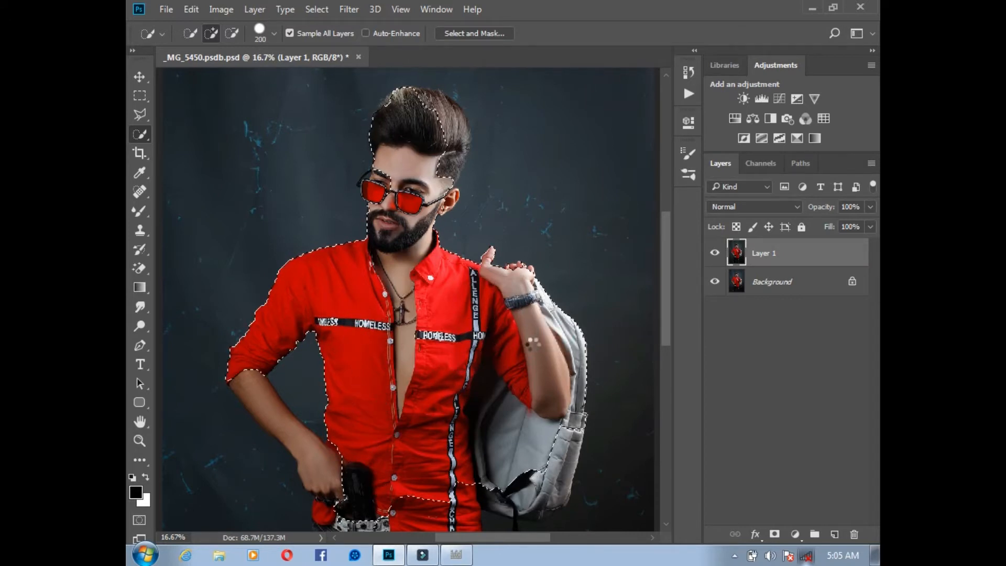
pyautogui.scroll(-5, 533, 344)
pyautogui.moveTo(563, 230); pyautogui.dragTo(568, 258)
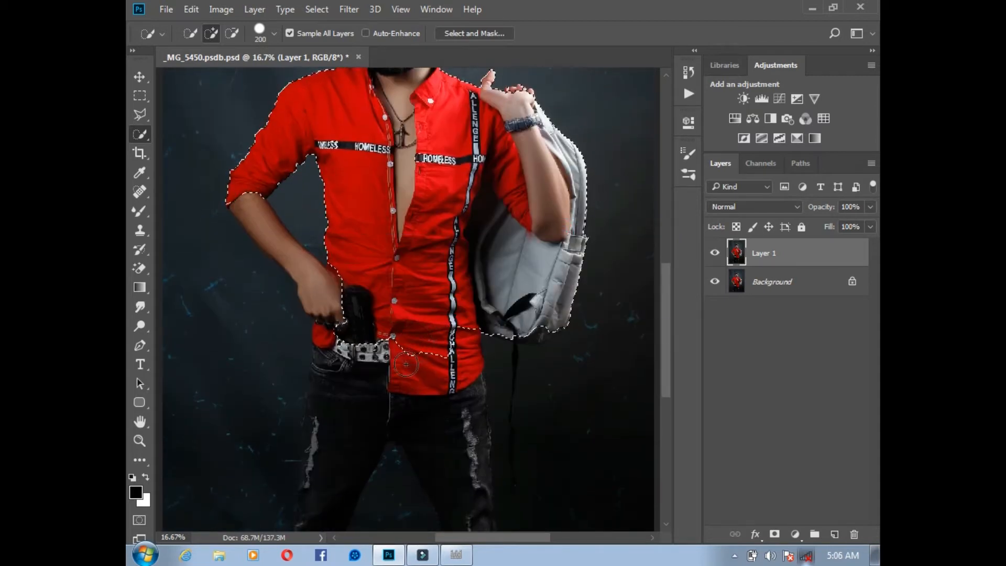
# Add the shirt's lower edge and the jeans to the selection, and subtract the background beside the lowered arm and leg.
pyautogui.scroll(-3, 370, 456)
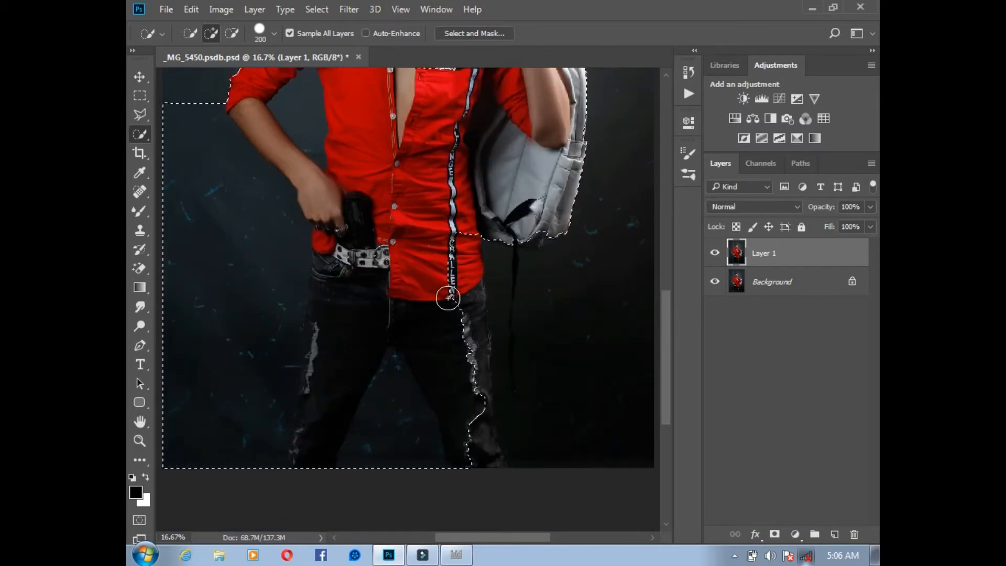
pyautogui.moveTo(448, 296)
pyautogui.mouseDown()
pyautogui.moveTo(458, 233)
pyautogui.moveTo(462, 247)
pyautogui.mouseUp()
pyautogui.moveTo(467, 329); pyautogui.dragTo(486, 461)
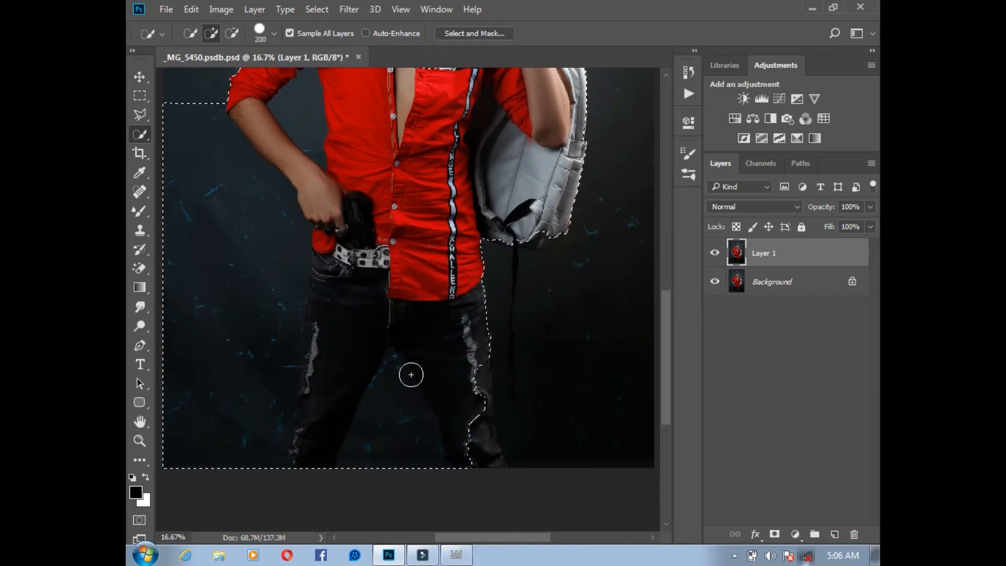
pyautogui.press('alt')
pyautogui.moveTo(184, 85)
pyautogui.mouseDown()
pyautogui.moveTo(218, 200)
pyautogui.moveTo(237, 474)
pyautogui.mouseUp()
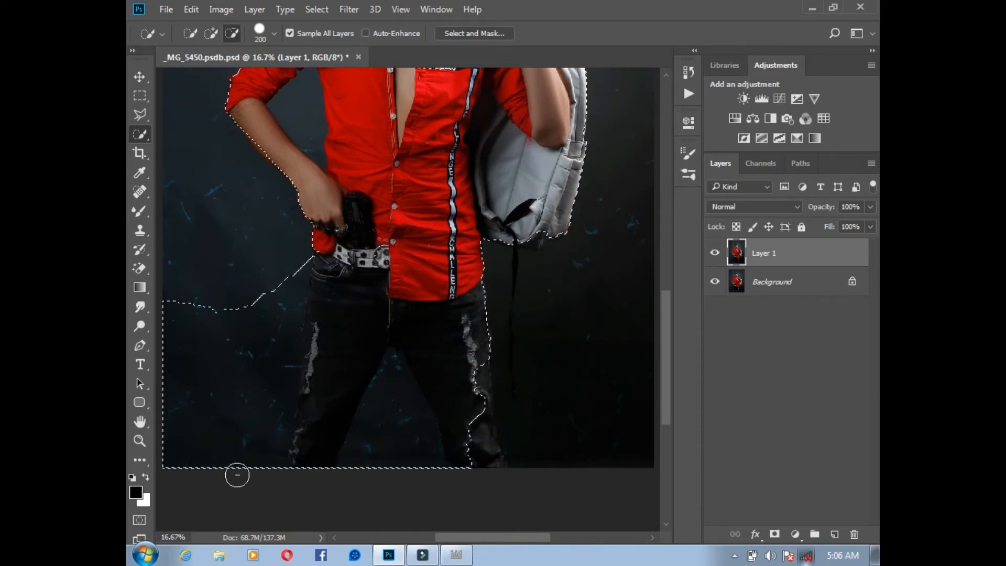
# Subtract the background gap between the legs from the selection with the Polygonal Lasso tool.
pyautogui.click(140, 114)
pyautogui.hotkey('ctrl', '+')
pyautogui.hotkey('ctrl', '+')
pyautogui.scroll(-5, 369, 375)
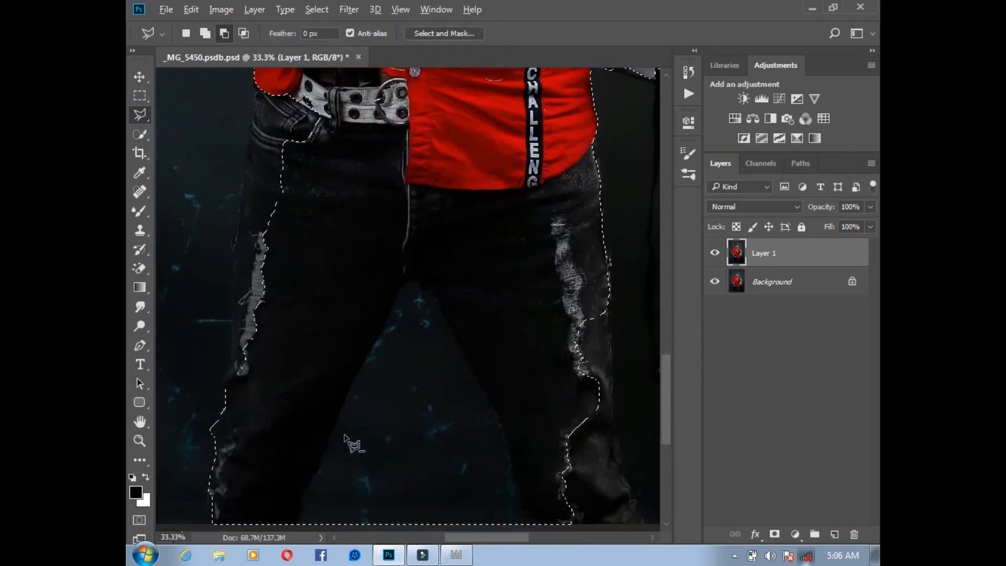
pyautogui.press('alt')
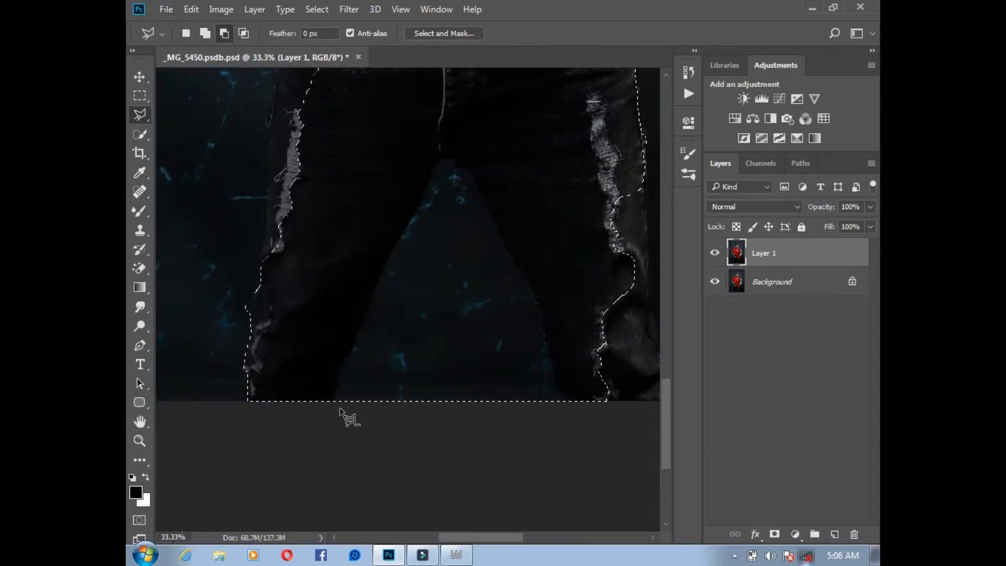
pyautogui.moveTo(342, 365); pyautogui.dragTo(421, 198)
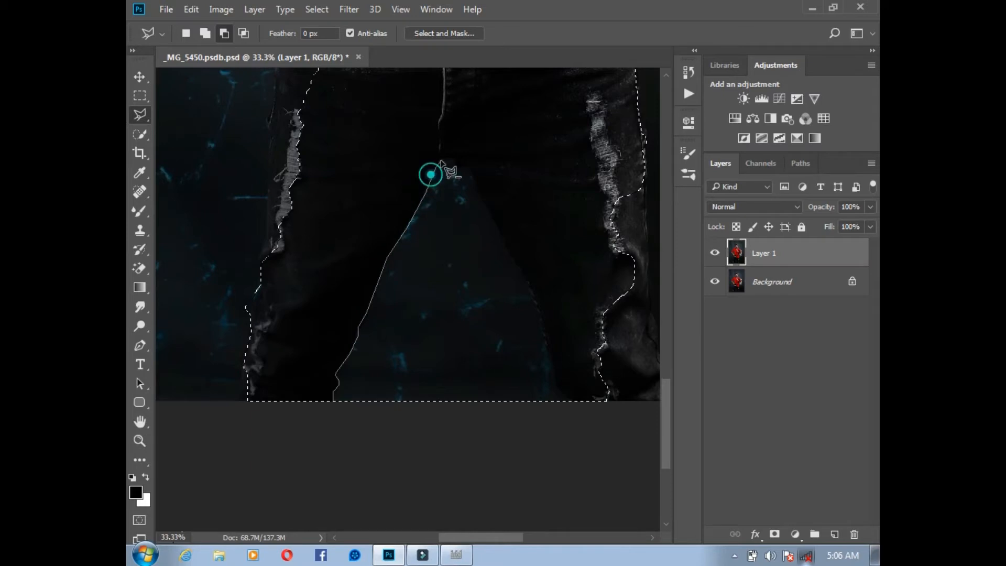
pyautogui.moveTo(440, 160)
pyautogui.mouseDown()
pyautogui.moveTo(461, 167)
pyautogui.moveTo(498, 219)
pyautogui.moveTo(572, 414)
pyautogui.moveTo(348, 445)
pyautogui.moveTo(335, 414)
pyautogui.mouseUp()
# Correct the selection across the base of the leg gap with Polygonal Lasso outlines at the image's lower edge.
pyautogui.click(338, 391)
pyautogui.click(475, 362)
pyautogui.click(566, 401)
pyautogui.click(566, 431)
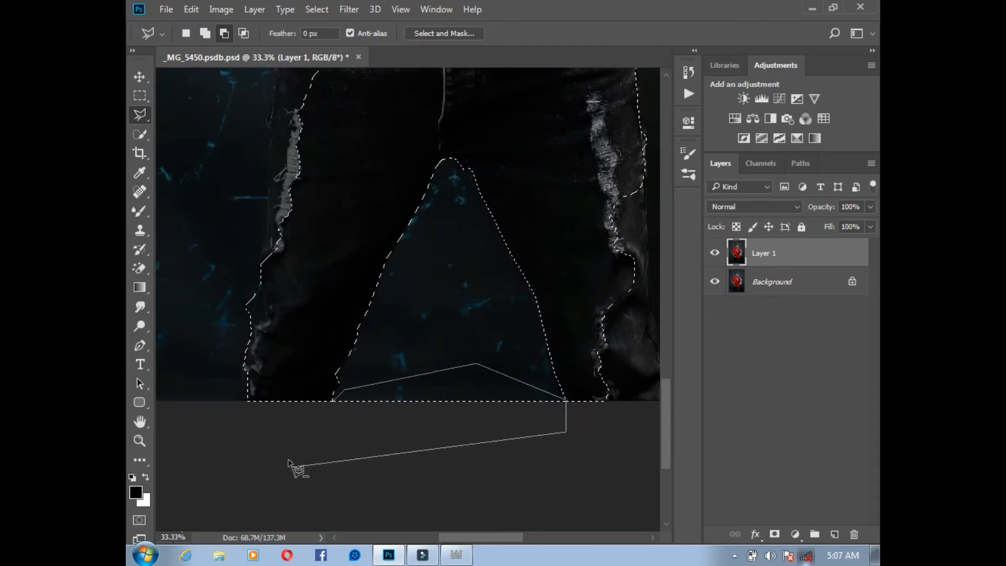
pyautogui.doubleClick(292, 467)
pyautogui.click(331, 428)
pyautogui.click(333, 397)
pyautogui.click(372, 382)
pyautogui.click(508, 388)
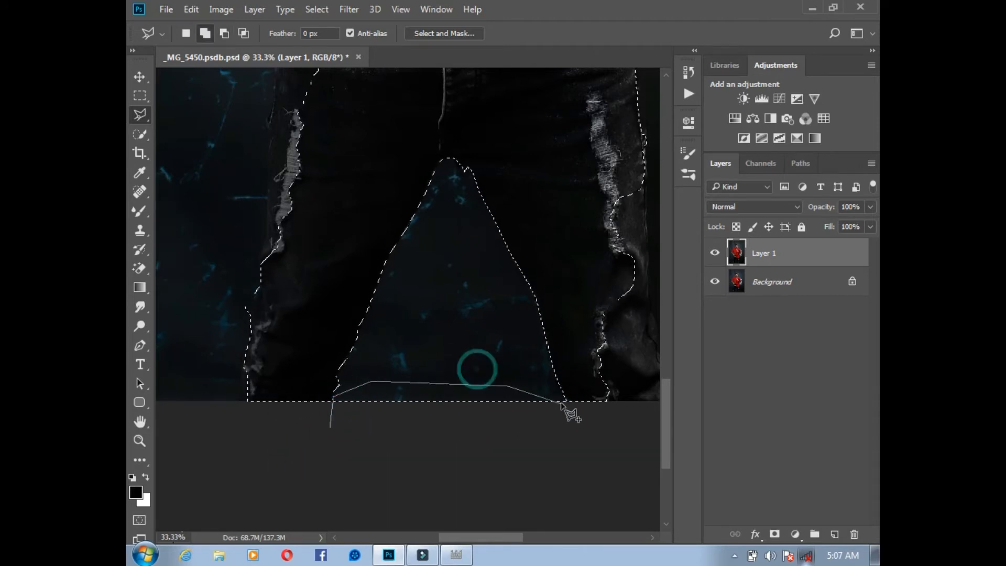
pyautogui.click(566, 400)
pyautogui.click(573, 417)
pyautogui.doubleClick(527, 444)
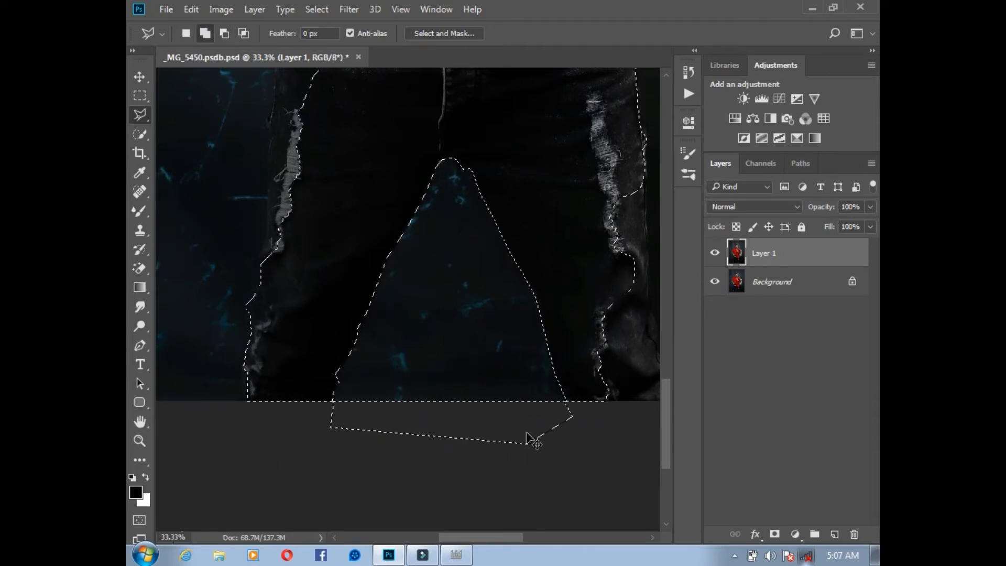
# Add the missing outer part of the leg below the holstered gun to the selection, from the hem up to the waistband.
pyautogui.click(260, 390)
pyautogui.click(236, 400)
pyautogui.click(243, 348)
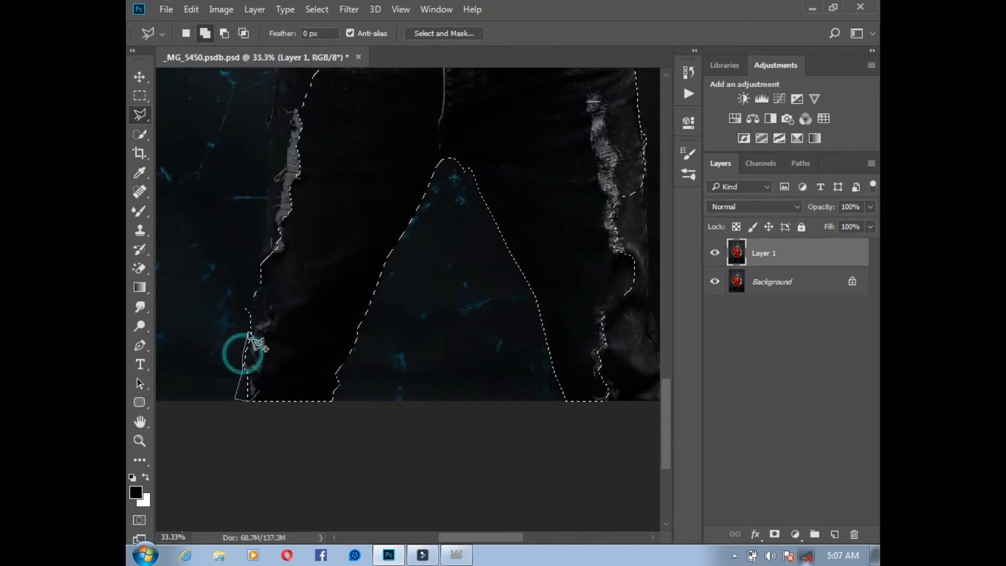
pyautogui.click(258, 287)
pyautogui.click(262, 257)
pyautogui.click(268, 242)
pyautogui.moveTo(265, 160); pyautogui.dragTo(289, 371)
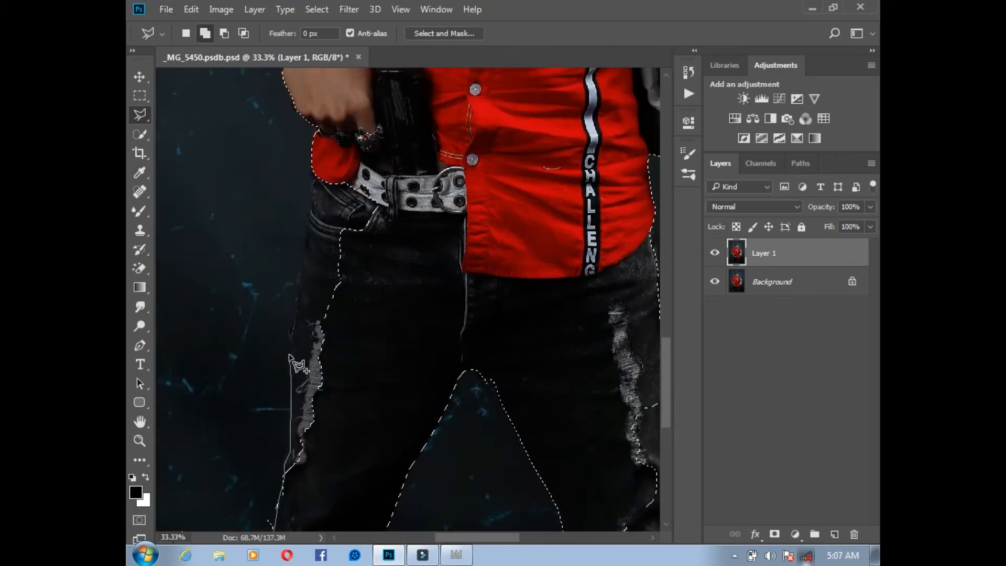
pyautogui.click(291, 344)
pyautogui.click(289, 329)
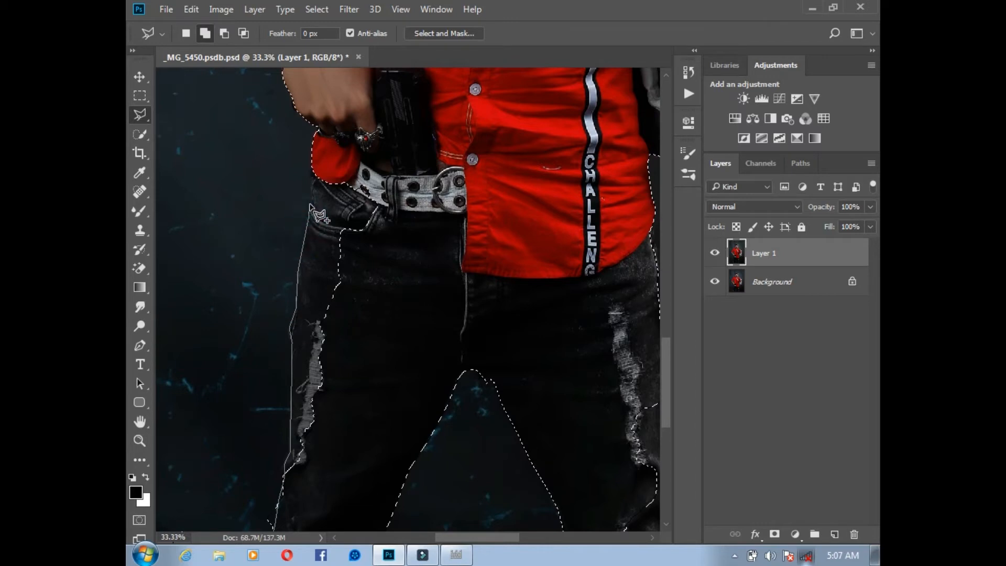
pyautogui.click(314, 184)
pyautogui.click(438, 198)
pyautogui.click(435, 308)
pyautogui.click(361, 427)
pyautogui.moveTo(350, 444); pyautogui.dragTo(392, 255)
pyautogui.click(344, 414)
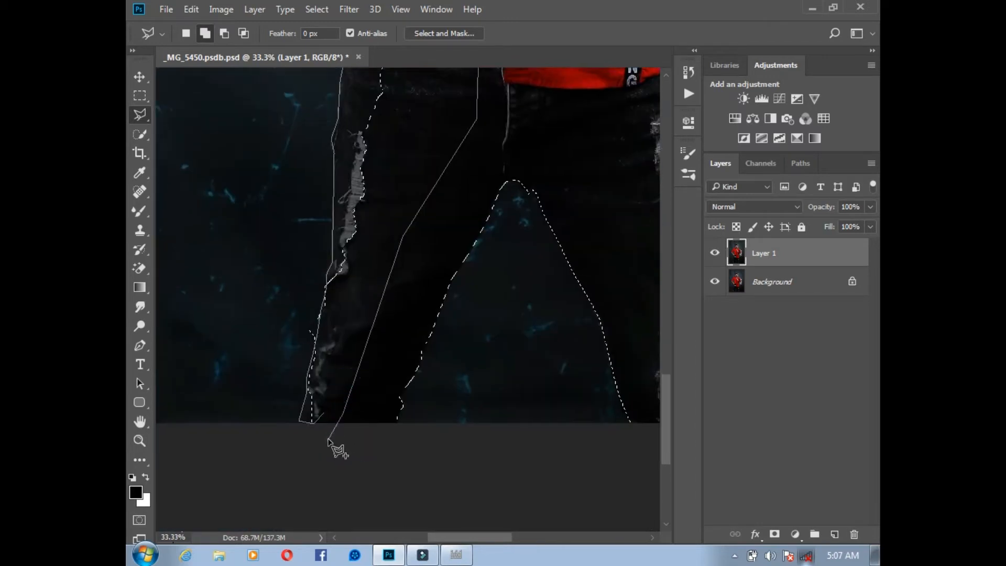
pyautogui.doubleClick(327, 439)
pyautogui.doubleClick(323, 453)
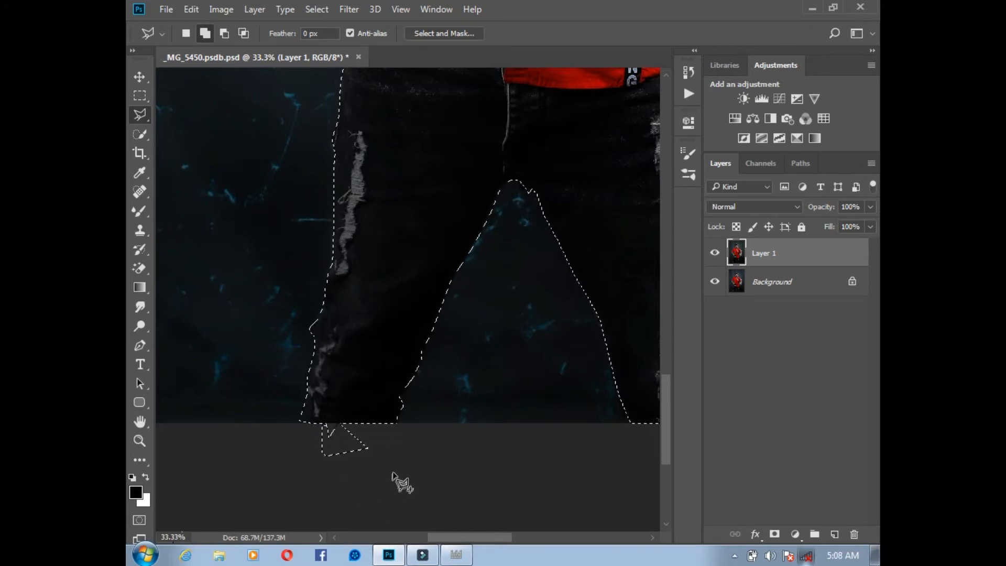
pyautogui.moveTo(433, 445); pyautogui.dragTo(454, 453)
pyautogui.moveTo(453, 229); pyautogui.dragTo(456, 205)
pyautogui.click(305, 354)
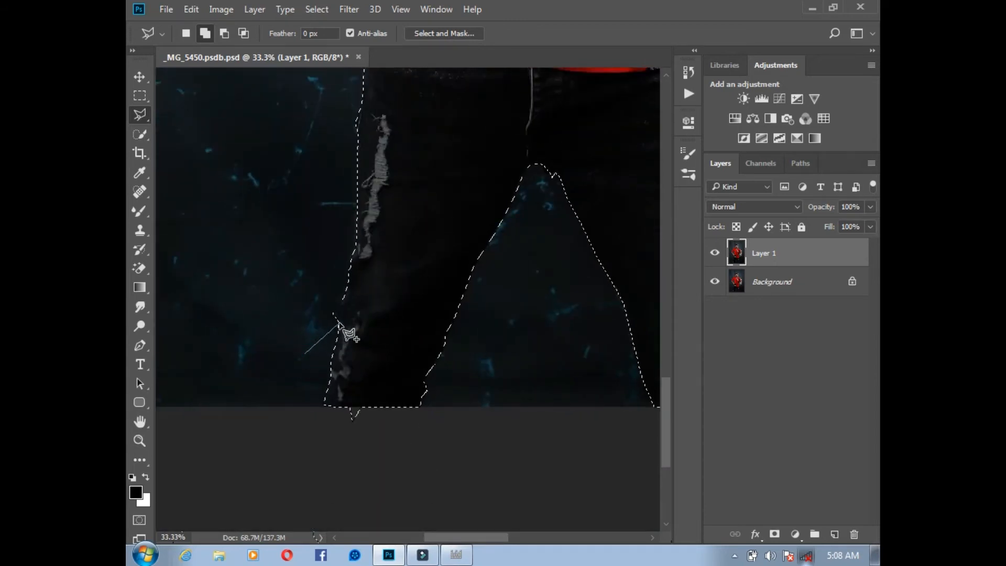
pyautogui.click(305, 353)
pyautogui.hotkey('ctrl', 'z')
# Subtract the small background bump beside the calf of the same leg with a Polygonal Lasso outline.
pyautogui.keyDown('alt'); pyautogui.click(317, 340); pyautogui.keyUp('alt')
pyautogui.click(339, 321)
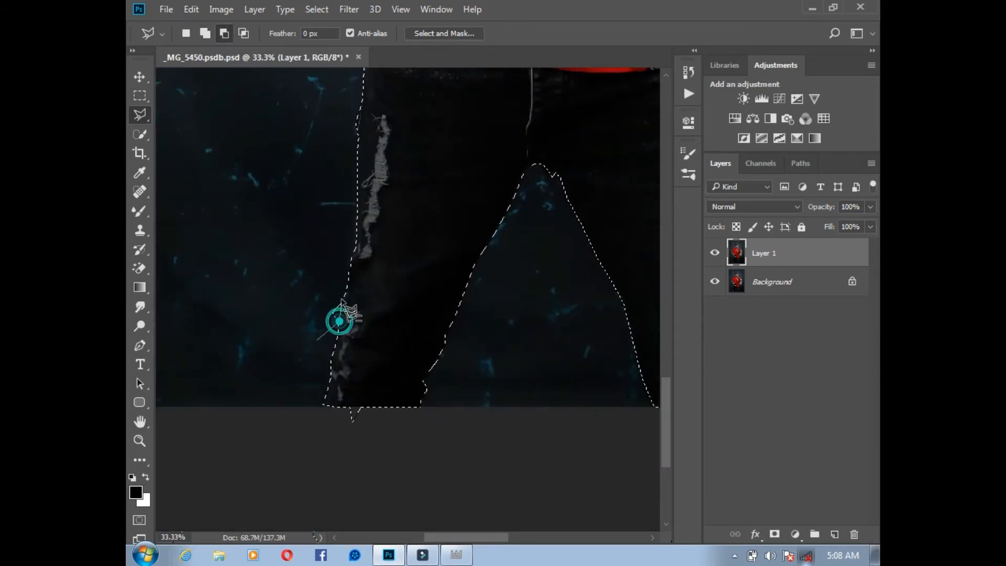
pyautogui.click(344, 292)
pyautogui.click(313, 300)
pyautogui.click(292, 331)
pyautogui.click(317, 340)
# Add the missing outer edge of the other leg to the selection, from the hem up past the knee.
pyautogui.moveTo(385, 367); pyautogui.dragTo(344, 432)
pyautogui.moveTo(456, 371); pyautogui.dragTo(220, 276)
pyautogui.click(398, 374)
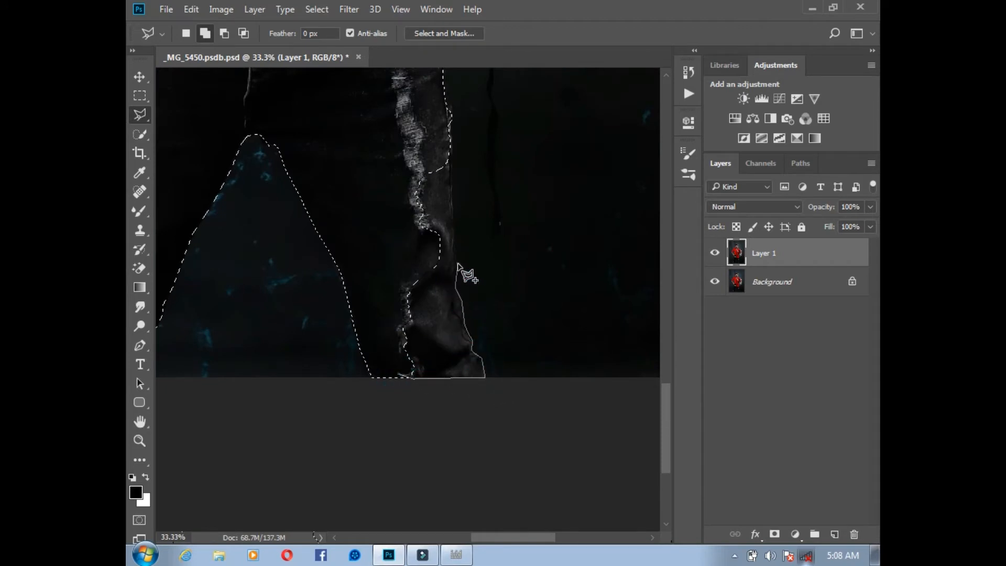
pyautogui.click(457, 265)
pyautogui.click(453, 233)
pyautogui.click(453, 176)
pyautogui.click(449, 118)
pyautogui.click(374, 230)
pyautogui.doubleClick(384, 310)
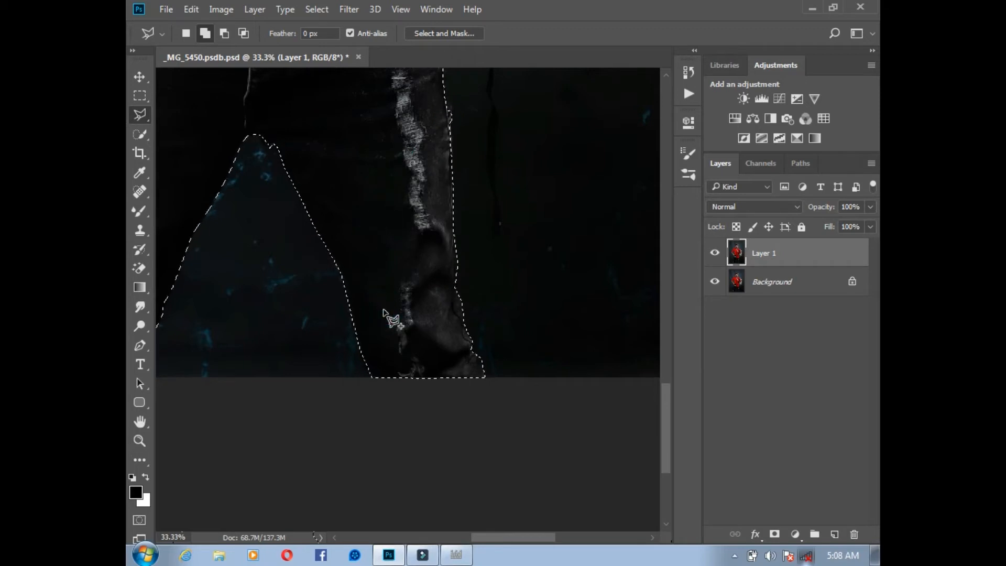
# Add the sliver along the outer thigh and the backpack's dark lower edge to the selection.
pyautogui.moveTo(499, 145); pyautogui.dragTo(529, 399)
pyautogui.click(480, 374)
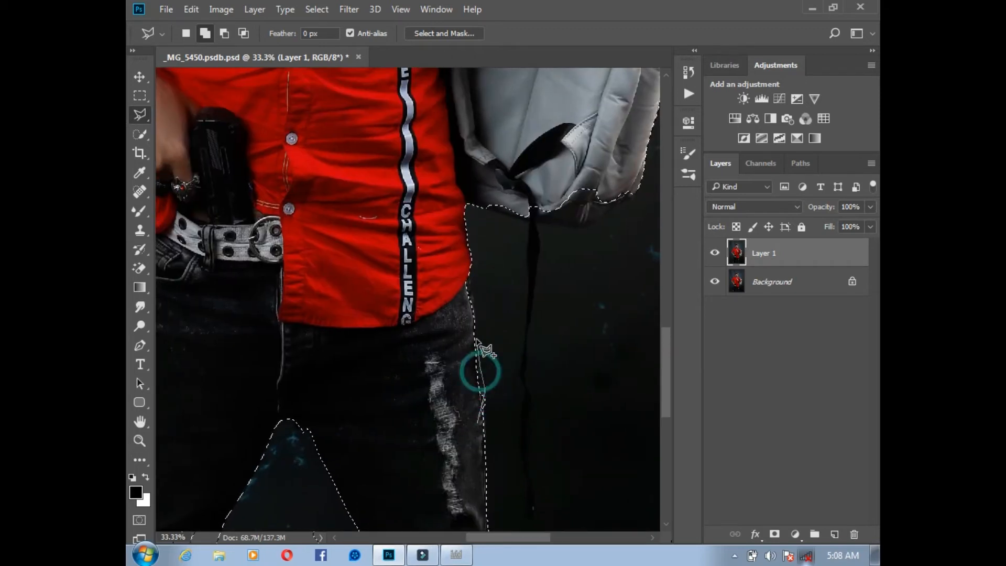
pyautogui.scroll(3, 486, 432)
pyautogui.hscroll(3, 550, 443)
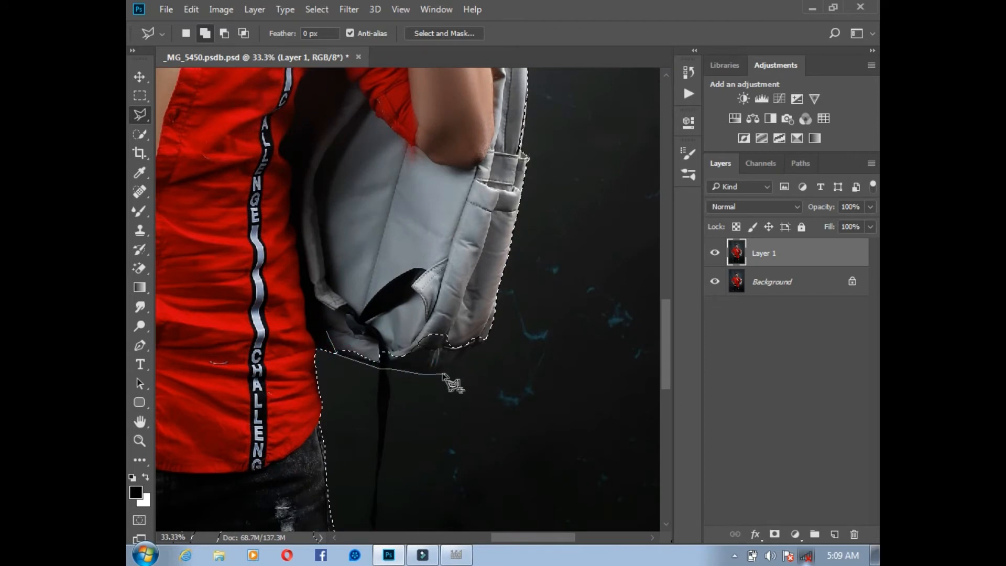
pyautogui.doubleClick(358, 329)
# Add the missed parts of the raised hand to the selection with the Quick Selection tool.
pyautogui.scroll(10, 443, 273)
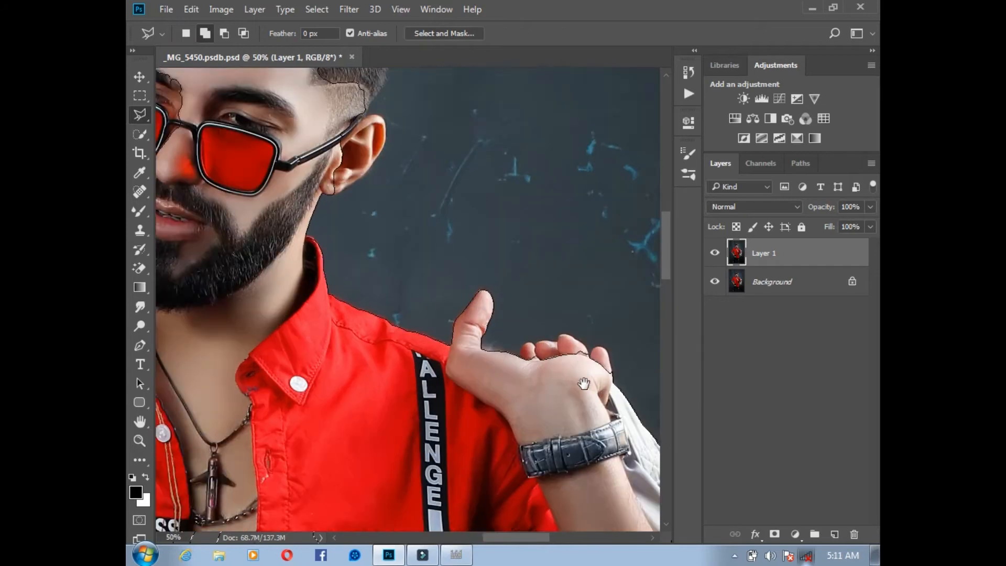
pyautogui.hscroll(3, 449, 314)
pyautogui.press('w')
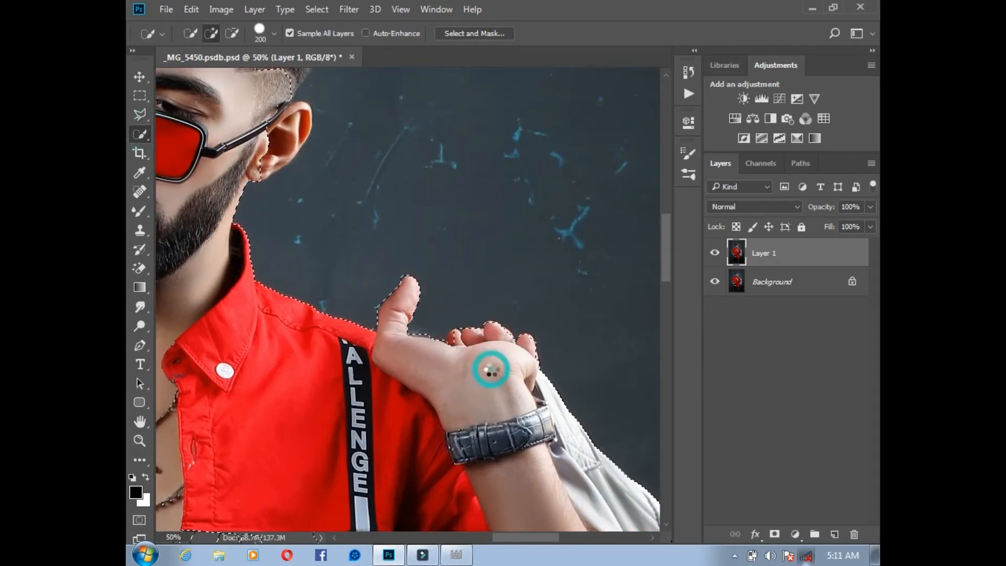
pyautogui.click(477, 369)
# Add the rear hair volume and the faded side of the head to the selection with the Quick Selection tool.
pyautogui.rightClick(139, 134)
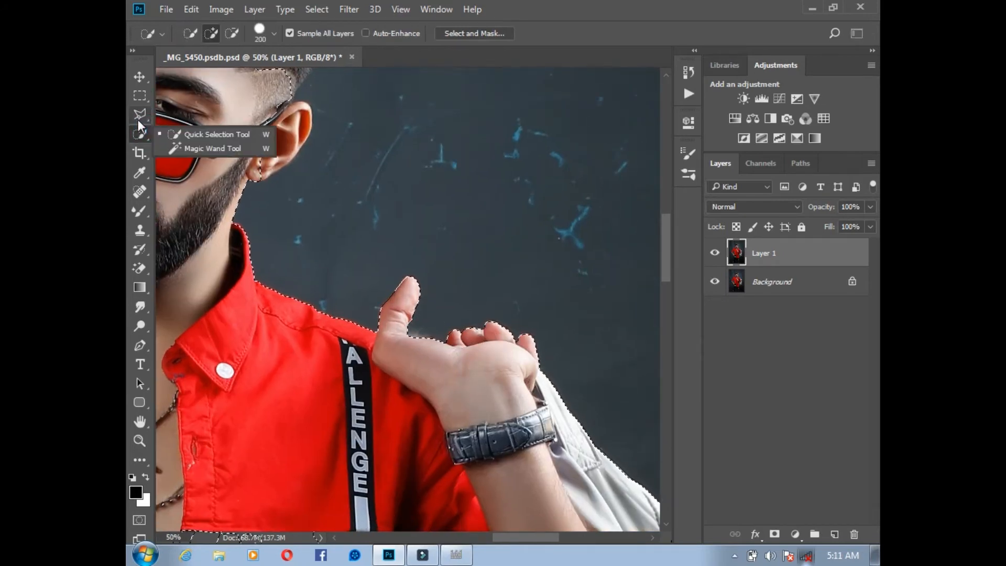
pyautogui.click(138, 118)
pyautogui.click(140, 134)
pyautogui.moveTo(418, 210); pyautogui.dragTo(619, 478)
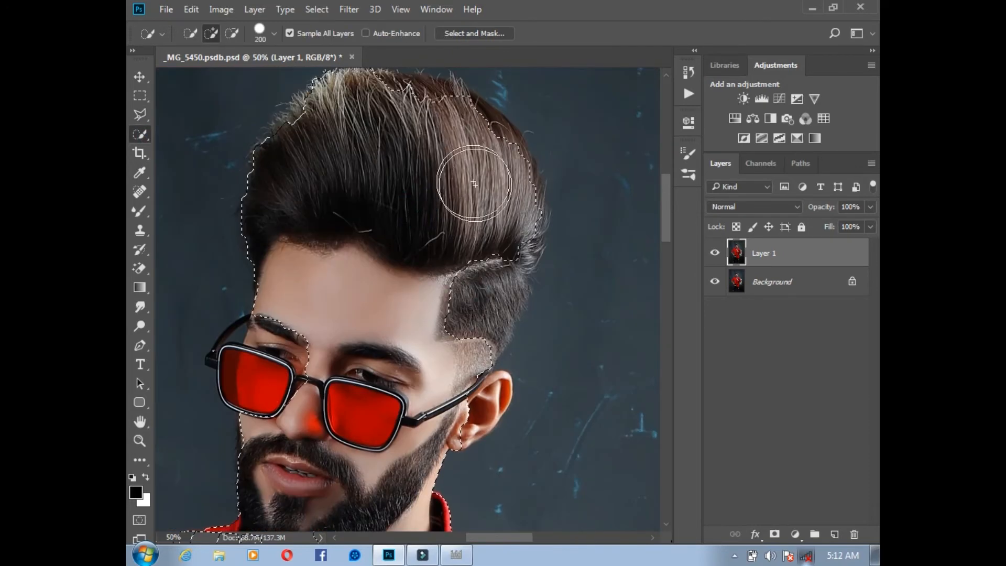
pyautogui.click(424, 125)
pyautogui.click(470, 139)
pyautogui.moveTo(502, 193)
pyautogui.mouseDown()
pyautogui.moveTo(488, 270)
pyautogui.moveTo(435, 348)
pyautogui.moveTo(487, 289)
pyautogui.moveTo(498, 315)
pyautogui.mouseUp()
# Trim the background spill behind the fade and add the ear, using Quick Selection at brush size 70.
pyautogui.press('[')
pyautogui.press('[')
pyautogui.press('[')
pyautogui.press('[')
pyautogui.press('[')
pyautogui.press('[')
pyautogui.press('[')
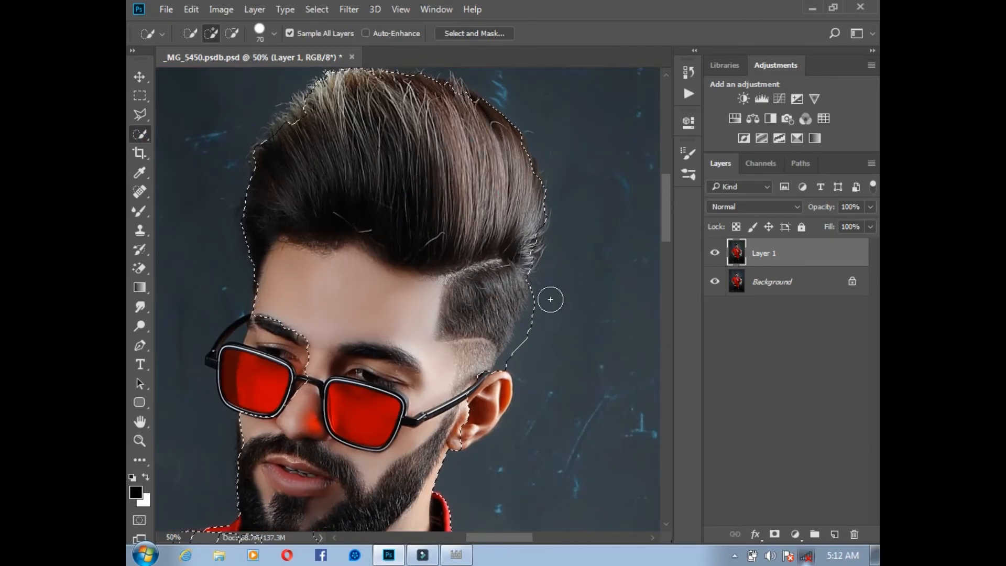
pyautogui.keyDown('alt'); pyautogui.click(523, 341); pyautogui.keyUp('alt')
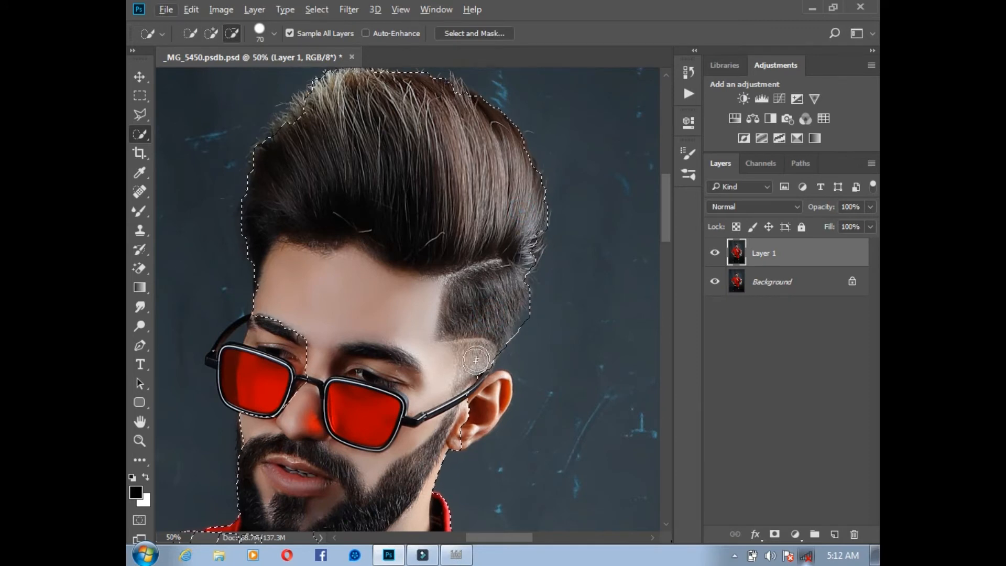
pyautogui.moveTo(482, 404); pyautogui.dragTo(464, 433)
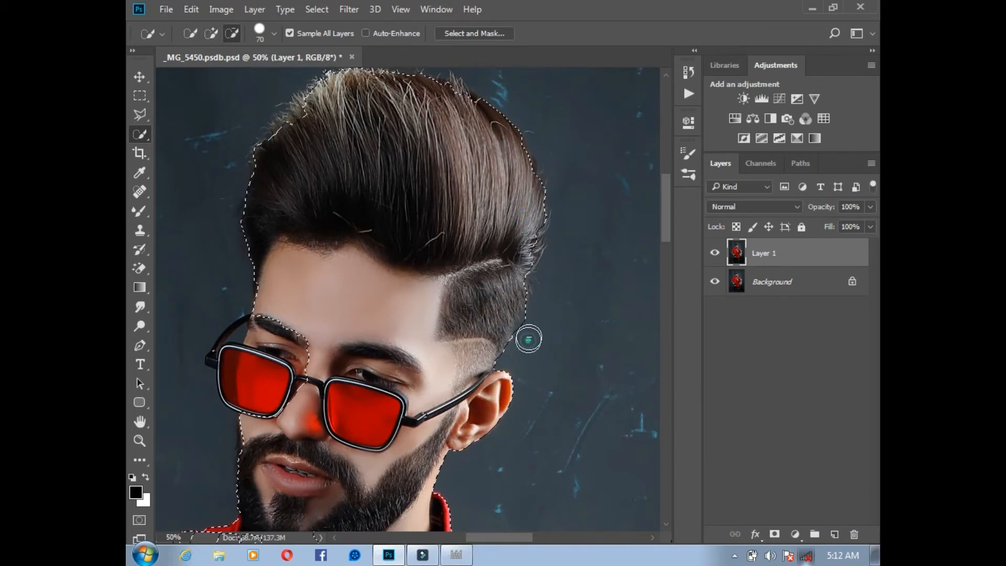
pyautogui.click(531, 267)
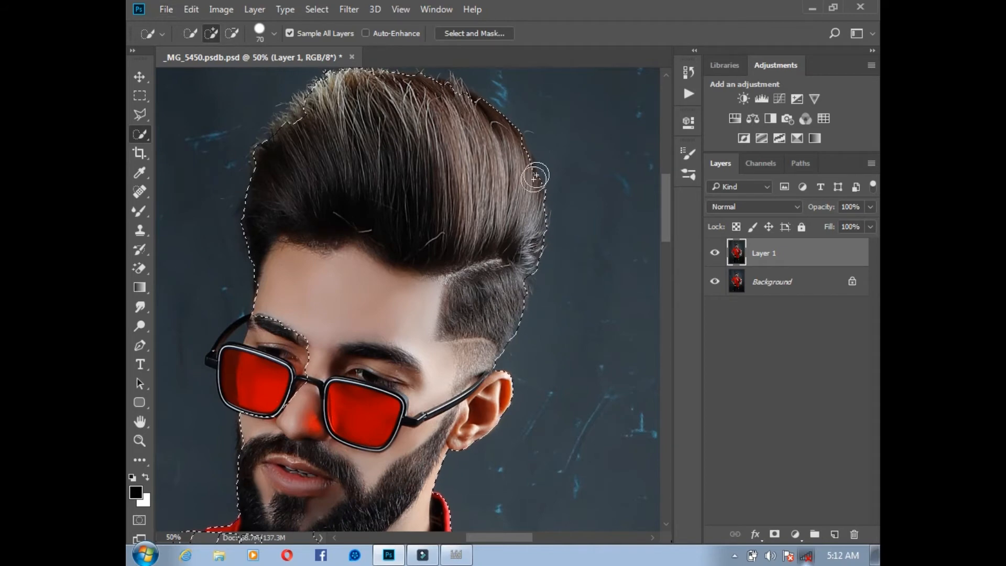
# Add the unselected eyebrow, eye area and sunglasses to the selection.
pyautogui.moveTo(344, 118); pyautogui.dragTo(429, 205)
pyautogui.moveTo(391, 330); pyautogui.dragTo(427, 173)
pyautogui.moveTo(404, 272)
pyautogui.mouseDown()
pyautogui.moveTo(365, 398)
pyautogui.moveTo(348, 294)
pyautogui.moveTo(337, 305)
pyautogui.moveTo(346, 335)
pyautogui.moveTo(356, 334)
pyautogui.mouseUp()
# Trim the background spill along the outer rim of the sunglasses from the selection with the Polygonal Lasso tool.
pyautogui.hotkey('ctrl', '/')
pyautogui.hotkey('ctrl', '+')
pyautogui.hotkey('ctrl', '+')
pyautogui.click(140, 115)
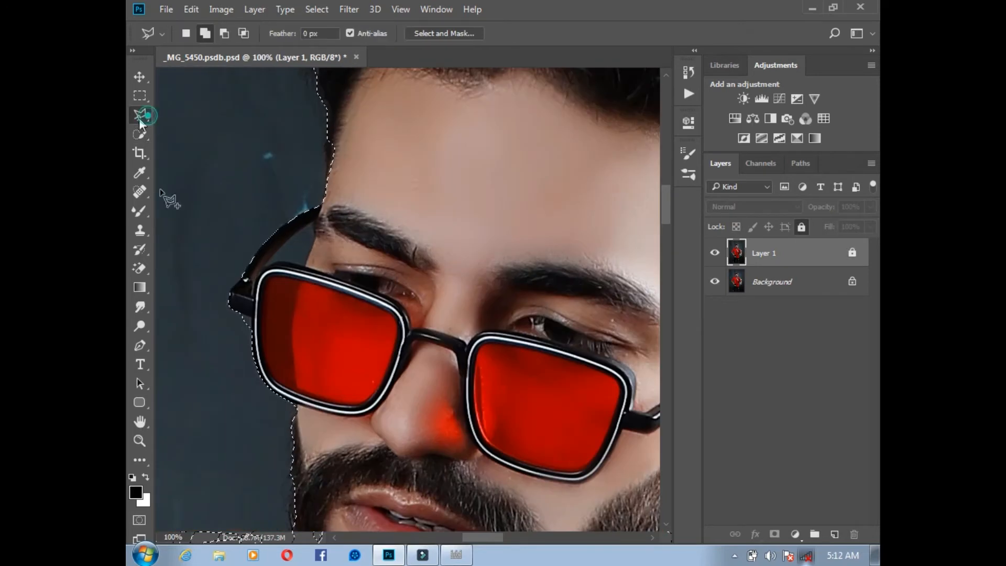
pyautogui.click(242, 354)
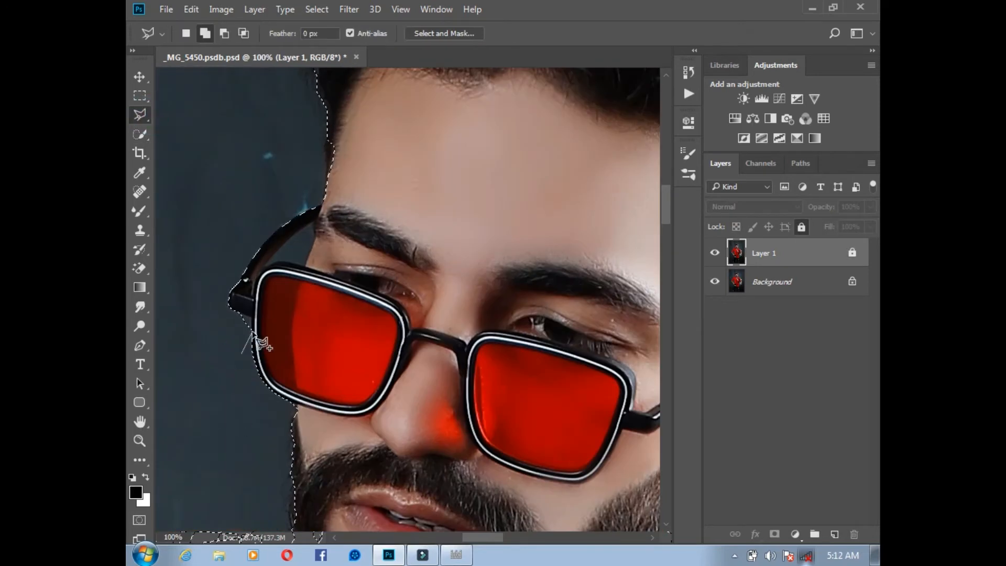
pyautogui.click(236, 312)
pyautogui.click(241, 353)
pyautogui.press('alt')
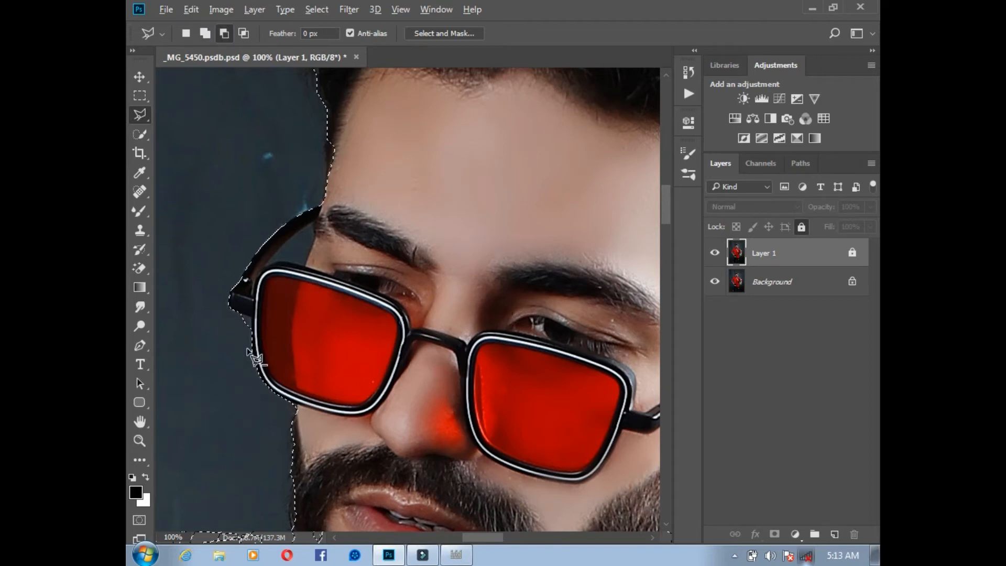
pyautogui.click(248, 350)
# Subtract the background gap between the sunglasses' temple arm and the man's face from the selection.
pyautogui.press('space')
pyautogui.moveTo(315, 301); pyautogui.dragTo(330, 442)
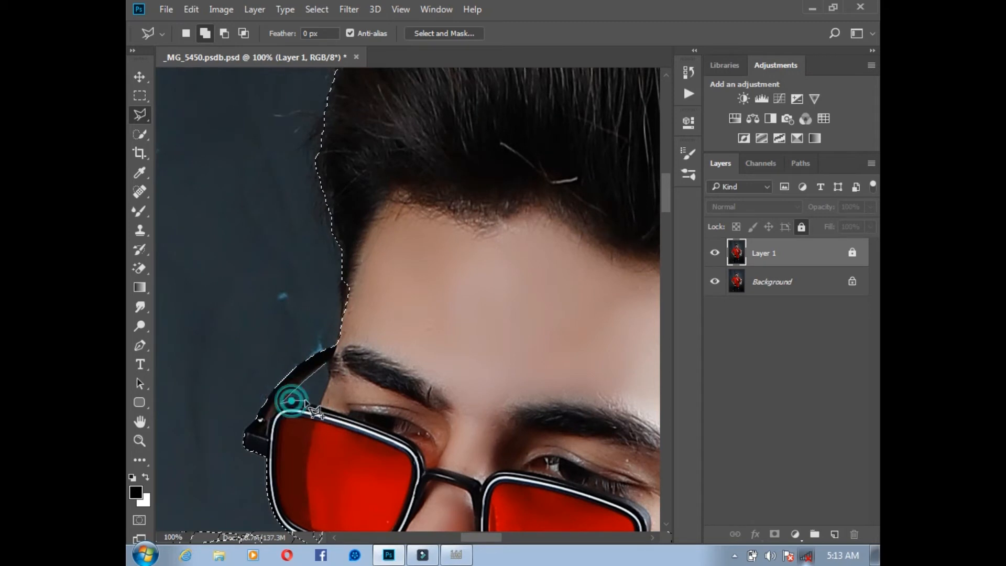
pyautogui.click(328, 377)
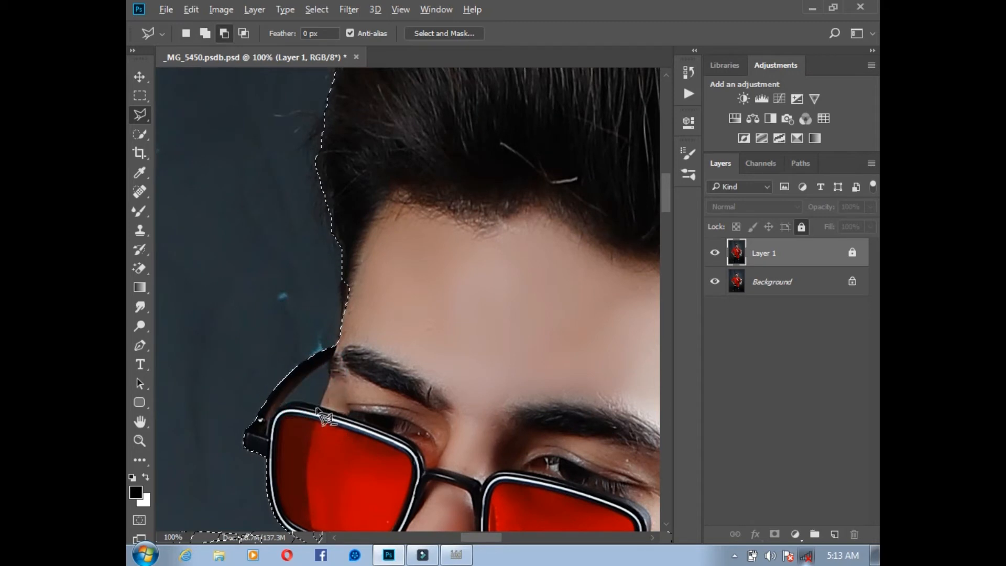
pyautogui.press('alt')
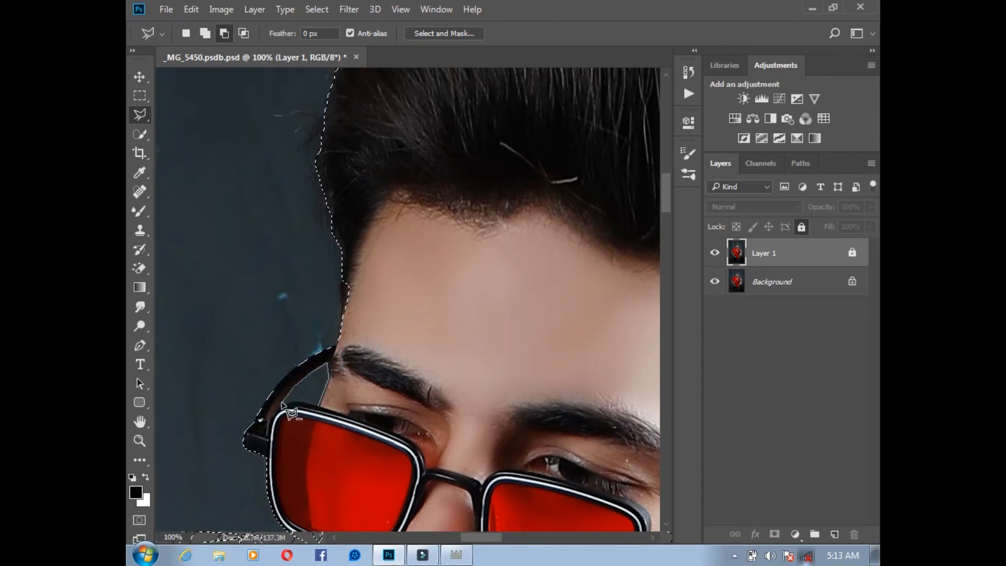
pyautogui.click(319, 405)
# Add the missed outer edge of the lowered forearm to the selection with the Polygonal Lasso tool.
pyautogui.press('space')
pyautogui.moveTo(647, 304); pyautogui.dragTo(454, 313)
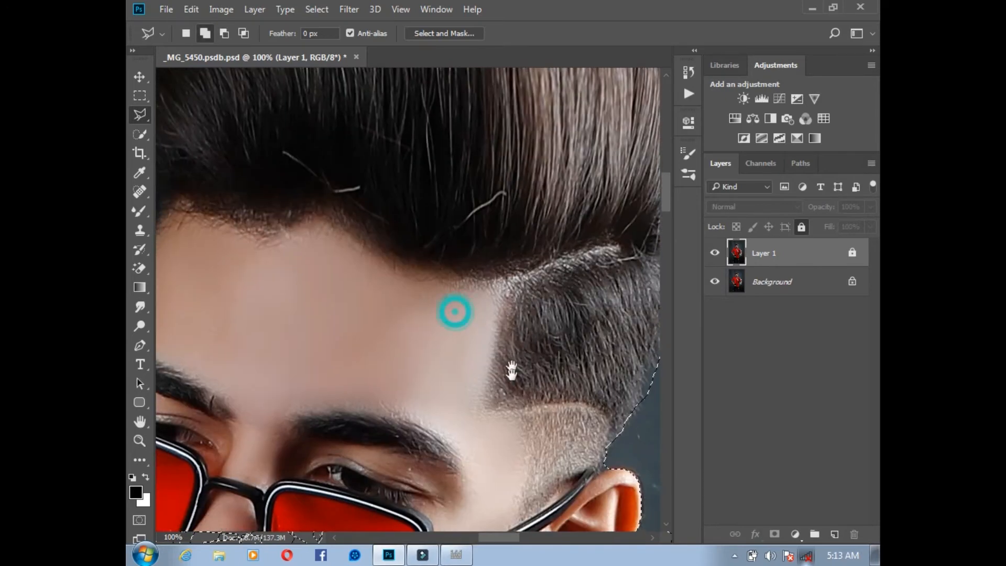
pyautogui.hotkey('ctrl', '-')
pyautogui.hotkey('ctrl', '-')
pyautogui.hotkey('ctrl', '-')
pyautogui.hotkey('ctrl', '-')
pyautogui.hotkey('ctrl', '-')
pyautogui.hotkey('ctrl', '-')
pyautogui.hotkey('ctrl', '-')
pyautogui.click(140, 134)
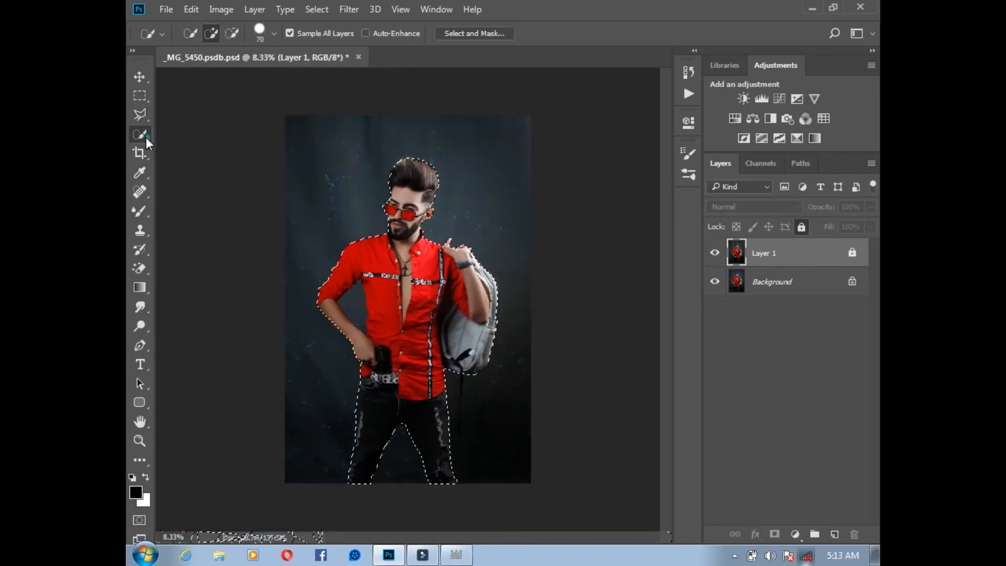
pyautogui.hotkey('ctrl', '+')
pyautogui.hotkey('ctrl', '+')
pyautogui.hotkey('ctrl', '+')
pyautogui.hotkey('ctrl', '+')
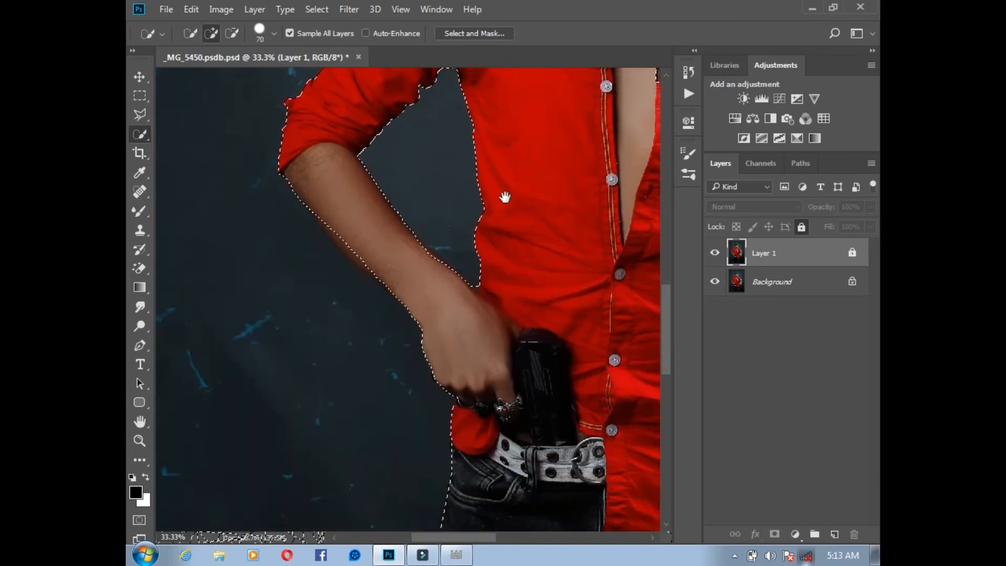
pyautogui.click(140, 115)
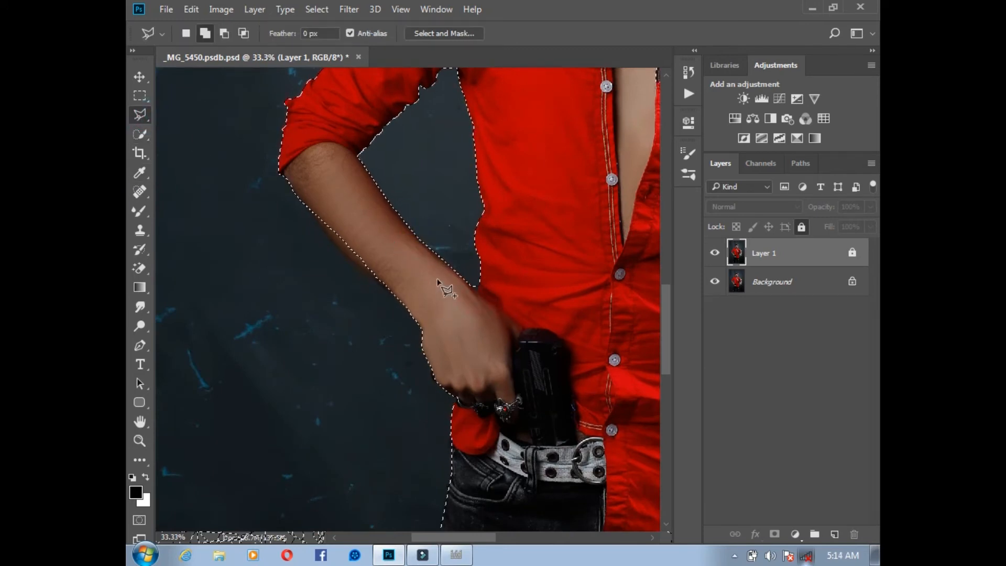
pyautogui.click(427, 331)
pyautogui.click(355, 265)
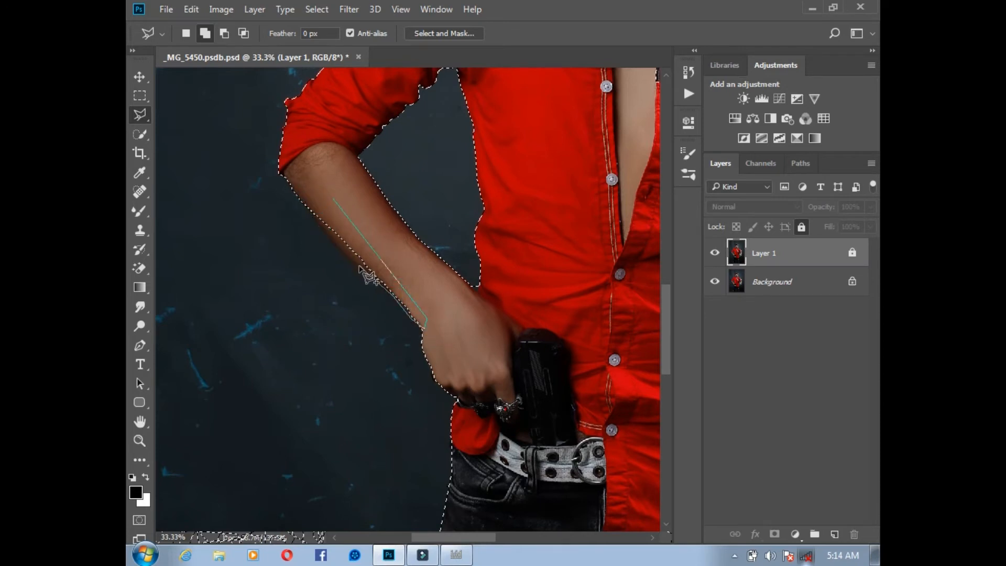
pyautogui.click(333, 199)
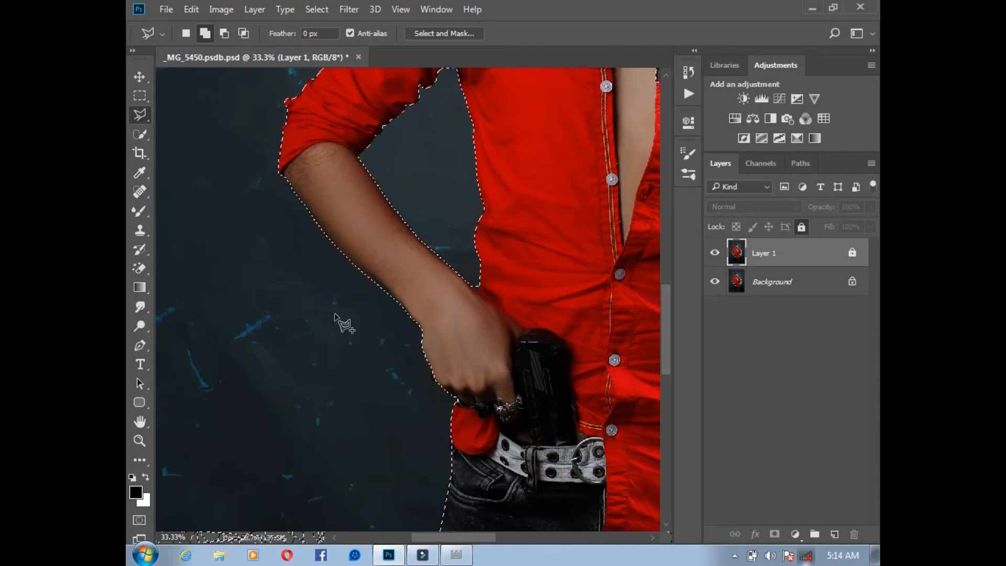
# Subtract the leftover background around the hair outline and the faded side of the head with the Polygonal Lasso tool.
pyautogui.moveTo(296, 188); pyautogui.dragTo(378, 391)
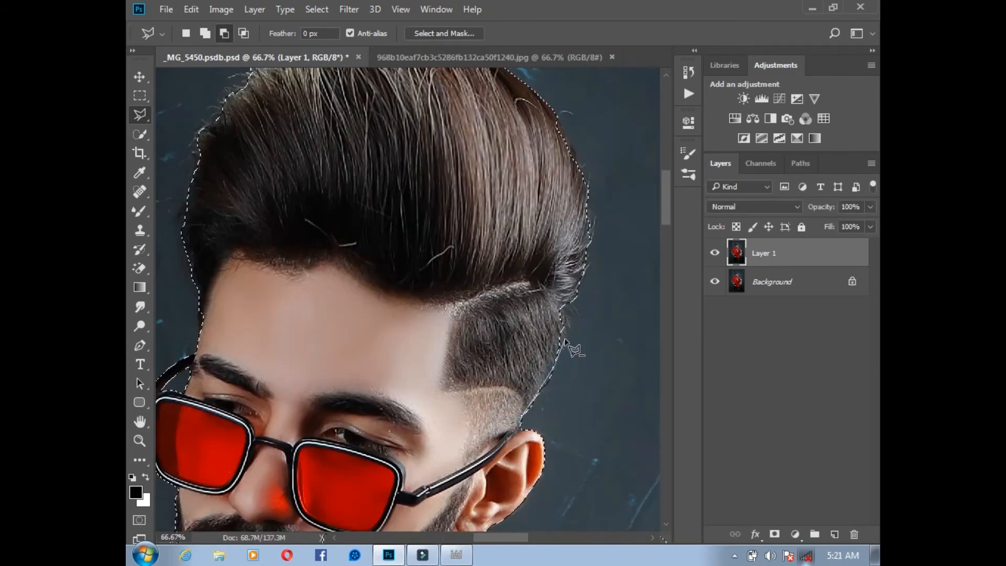
pyautogui.press('Escape')
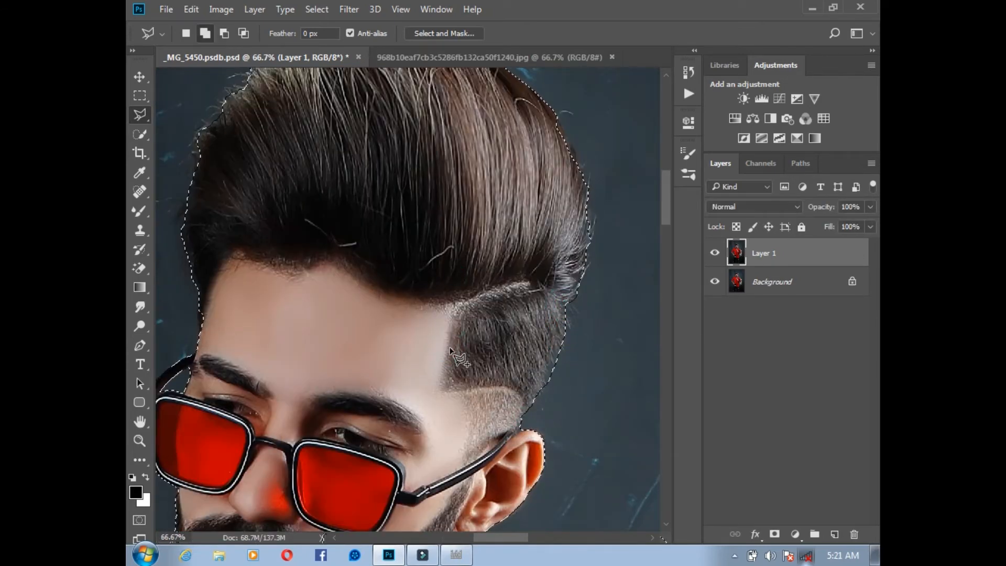
pyautogui.moveTo(611, 285); pyautogui.dragTo(600, 394)
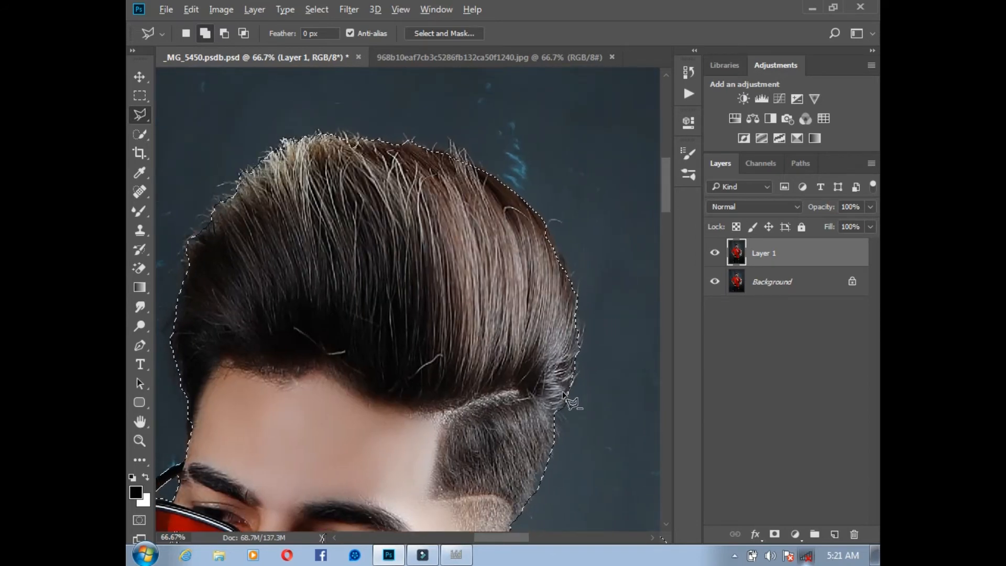
pyautogui.keyDown('alt'); pyautogui.click(563, 405); pyautogui.keyUp('alt')
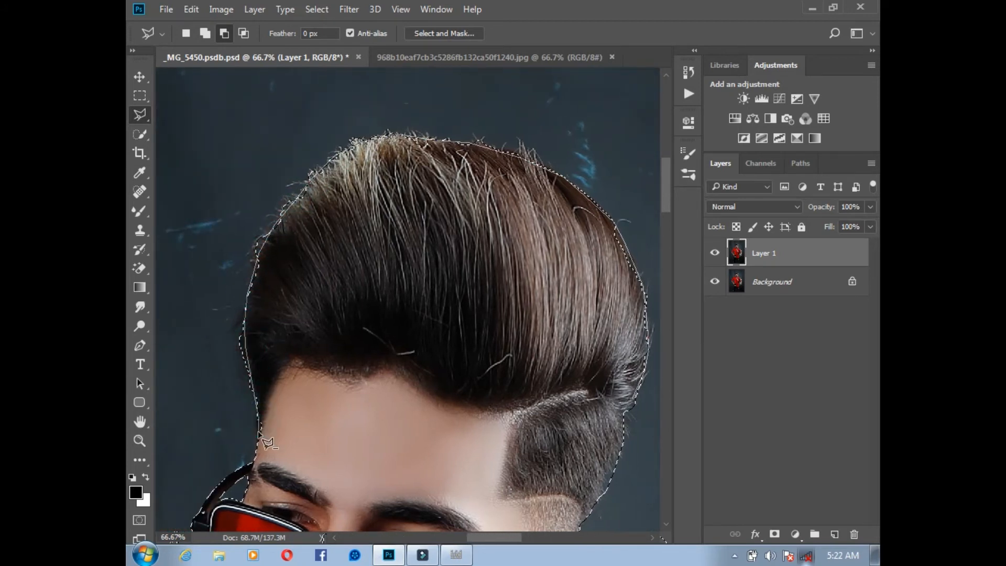
pyautogui.doubleClick(474, 461)
# Feather the selection by 2 pixels.
pyautogui.hotkey('ctrl', '-')
pyautogui.hotkey('ctrl', '-')
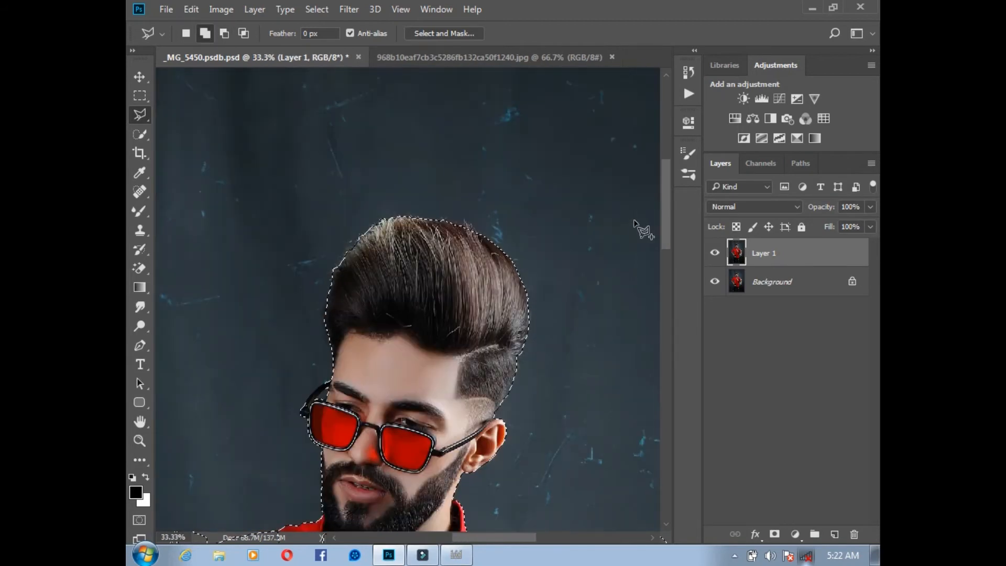
pyautogui.hotkey('shift', '6')
pyautogui.hotkey('shift', 'F6')
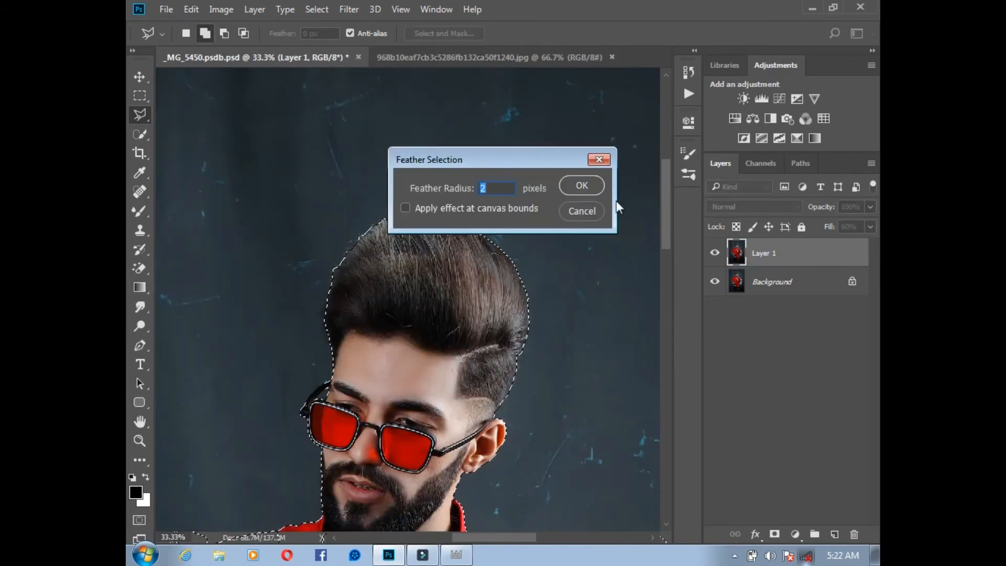
pyautogui.click(575, 184)
# Invert the selection and copy the man with his backpack onto a new layer.
pyautogui.hotkey('ctrl', 'j')
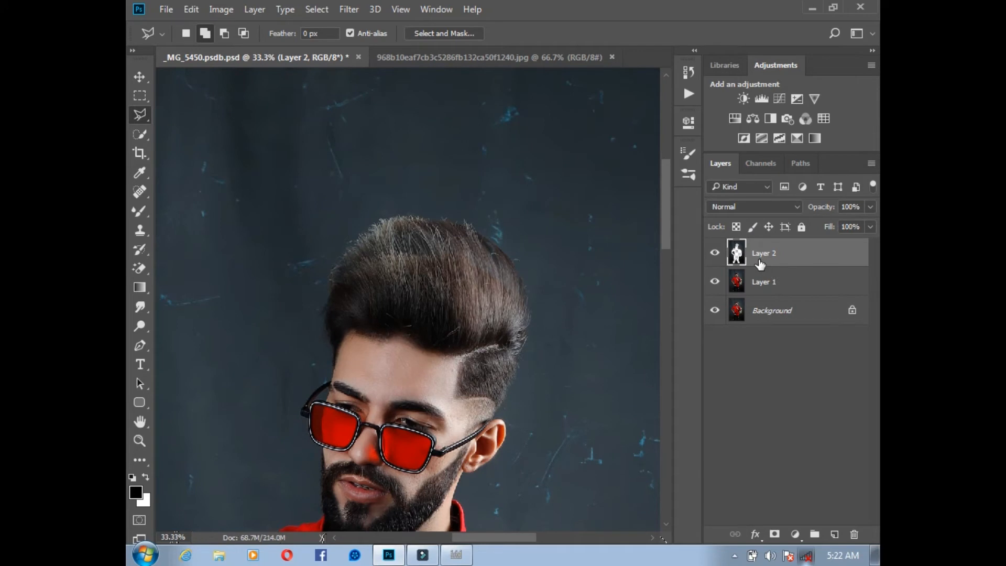
pyautogui.hotkey('ctrl', 'z')
pyautogui.hotkey('ctrl', 'shift', 'i')
pyautogui.hotkey('ctrl', 'j')
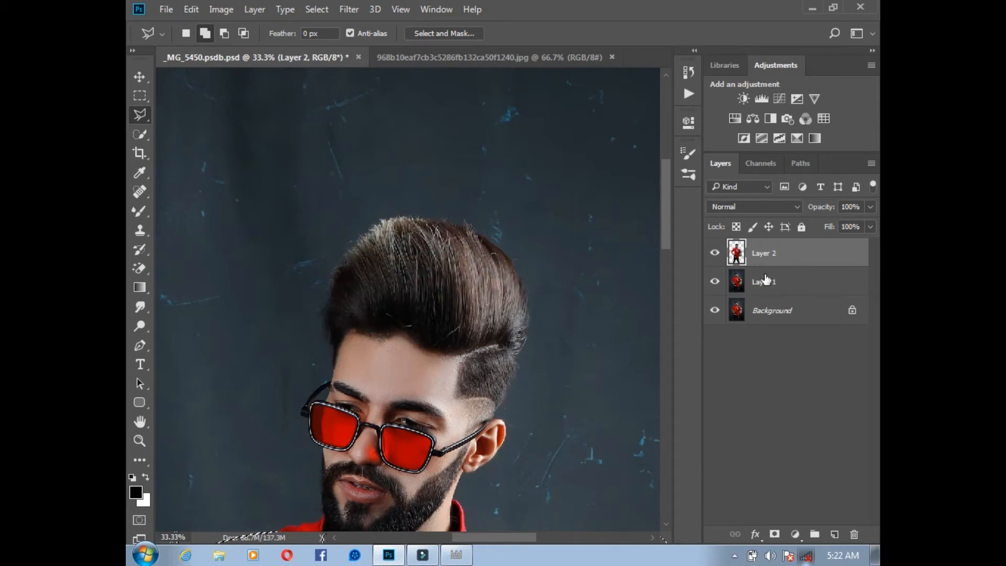
pyautogui.click(715, 312)
pyautogui.click(715, 311)
# Bring the golden Underworld poster image into the portrait document as a new layer and enlarge it to about 722%.
pyautogui.press('v')
pyautogui.click(166, 10)
pyautogui.click(168, 11)
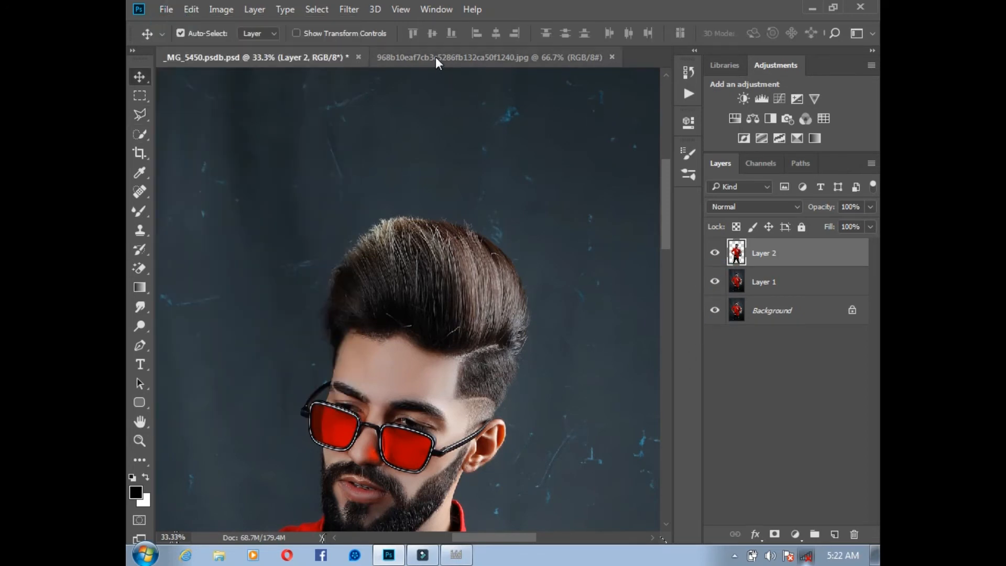
pyautogui.click(438, 57)
pyautogui.moveTo(464, 266); pyautogui.dragTo(620, 476)
pyautogui.hotkey('ctrl', 't')
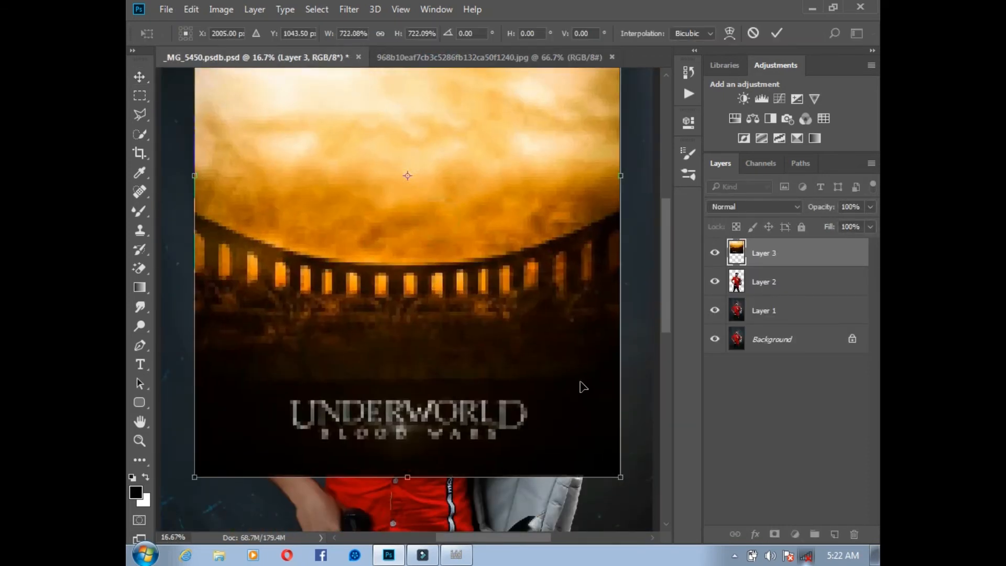
# Scale the poster layer to about 1035% so it fills the canvas, and place it below the man's cutout layer.
pyautogui.hotkey('ctrl', '-')
pyautogui.hotkey('ctrl', '-')
pyautogui.hotkey('ctrl', '-')
pyautogui.moveTo(423, 263); pyautogui.dragTo(410, 328)
pyautogui.moveTo(476, 387); pyautogui.dragTo(529, 492)
pyautogui.moveTo(479, 418); pyautogui.dragTo(463, 414)
pyautogui.doubleClick(462, 414)
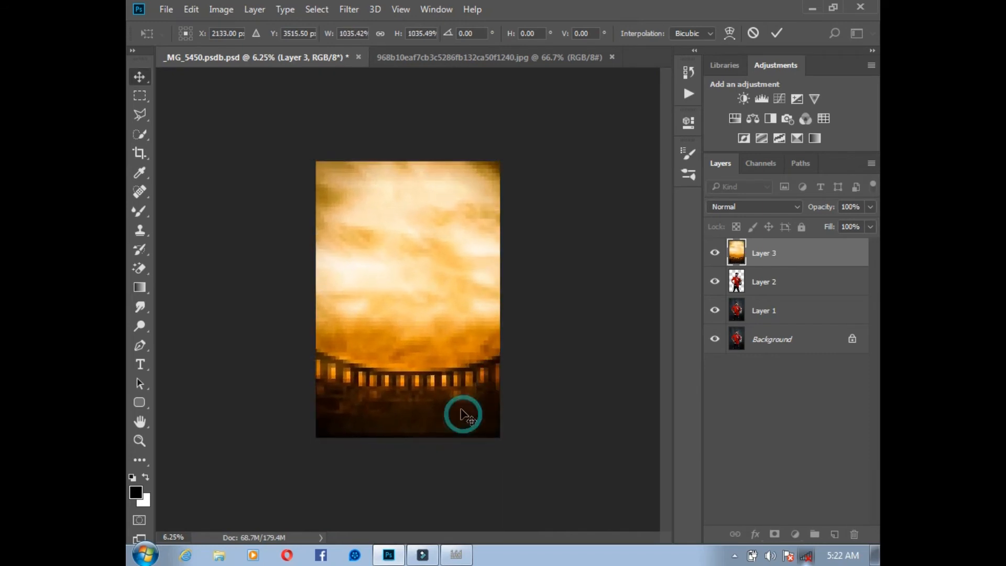
pyautogui.moveTo(753, 249); pyautogui.dragTo(755, 296)
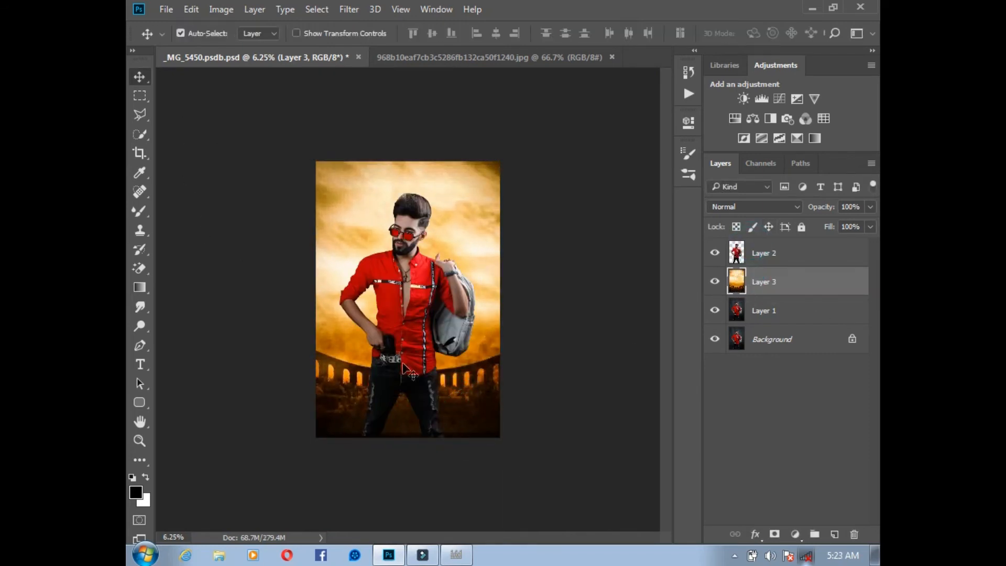
# Open the orange glow image and bring it into the portrait document as a layer beneath the man's cutout.
pyautogui.click(166, 9)
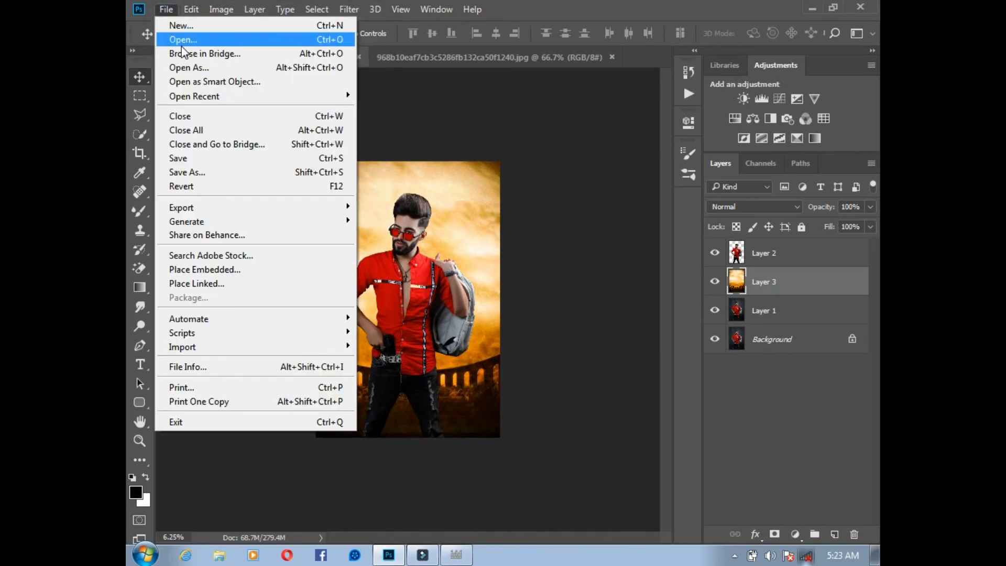
pyautogui.click(181, 39)
pyautogui.click(506, 160)
pyautogui.doubleClick(736, 231)
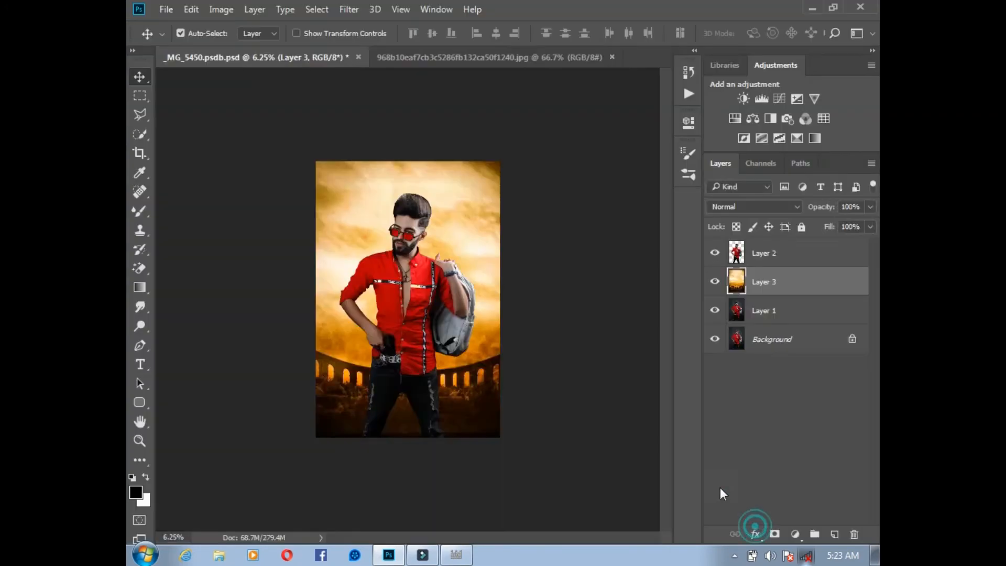
pyautogui.click(350, 59)
pyautogui.click(195, 57)
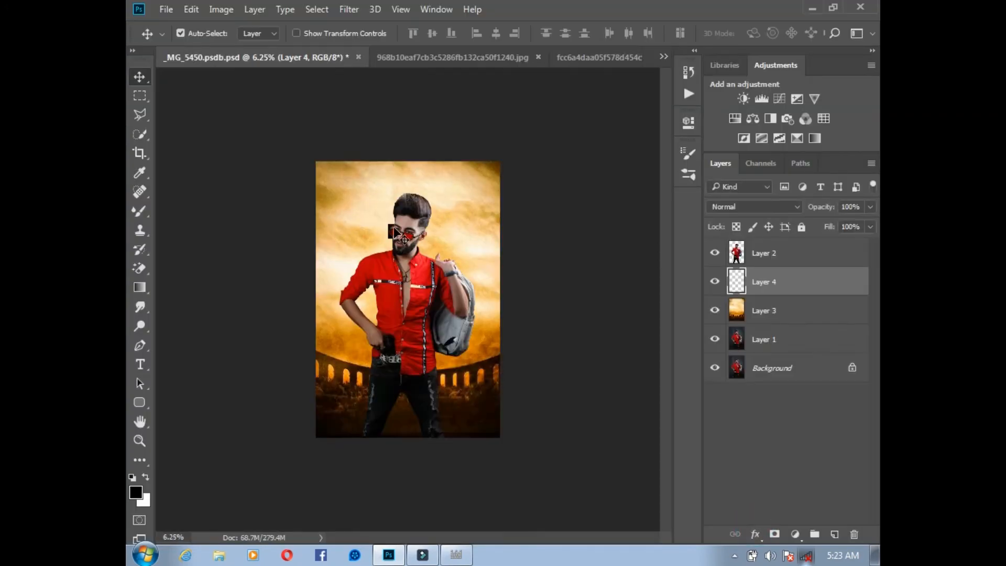
# Enlarge the orange glow layer until it covers the canvas behind the man.
pyautogui.hotkey('ctrl', 't')
pyautogui.moveTo(402, 240); pyautogui.dragTo(498, 367)
pyautogui.moveTo(465, 249); pyautogui.dragTo(479, 304)
pyautogui.moveTo(509, 155); pyautogui.dragTo(524, 135)
pyautogui.press('Return')
# Set the glow layer's blend mode to Screen and shift the glow lower behind the man.
pyautogui.click(795, 208)
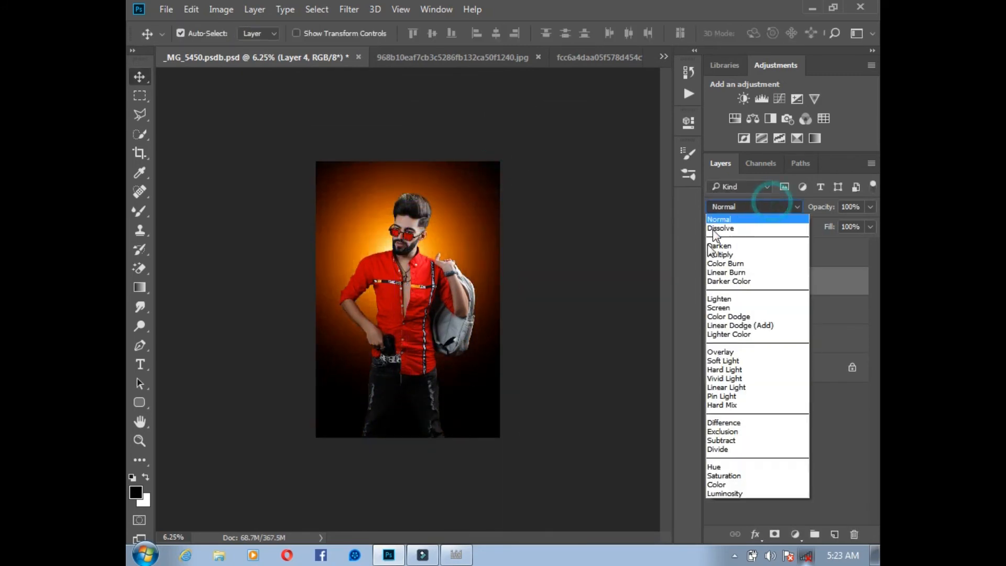
pyautogui.click(714, 307)
pyautogui.moveTo(485, 257); pyautogui.dragTo(468, 306)
# Open the transparent Underworld Awakening title image and move its lettering up to the middle of the image.
pyautogui.click(166, 9)
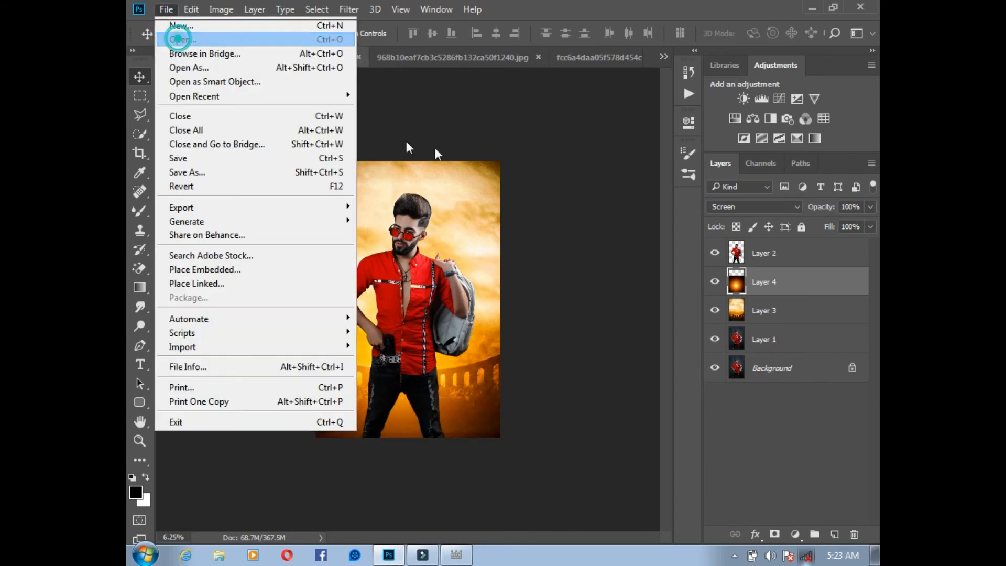
pyautogui.click(176, 36)
pyautogui.doubleClick(298, 239)
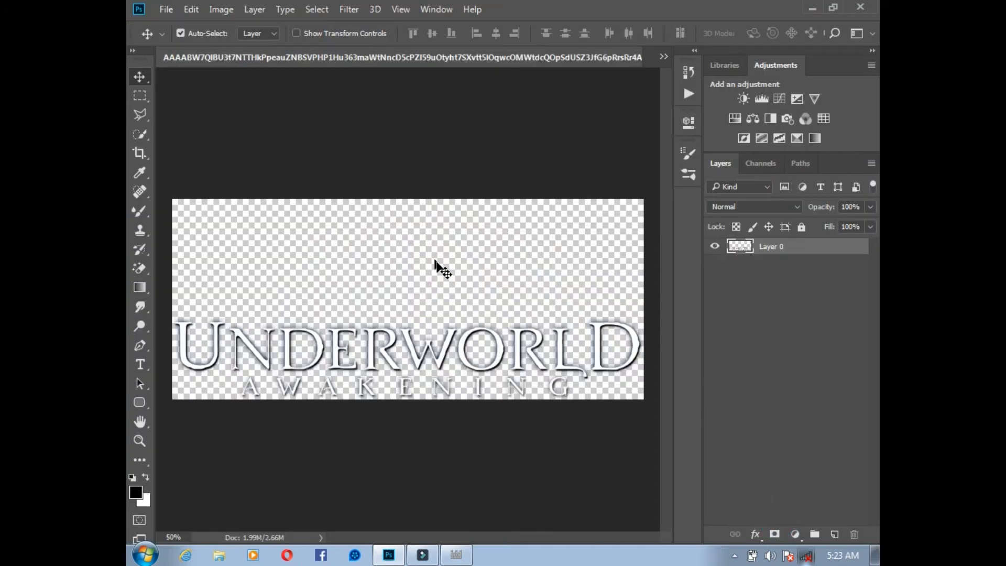
pyautogui.moveTo(464, 343); pyautogui.dragTo(468, 287)
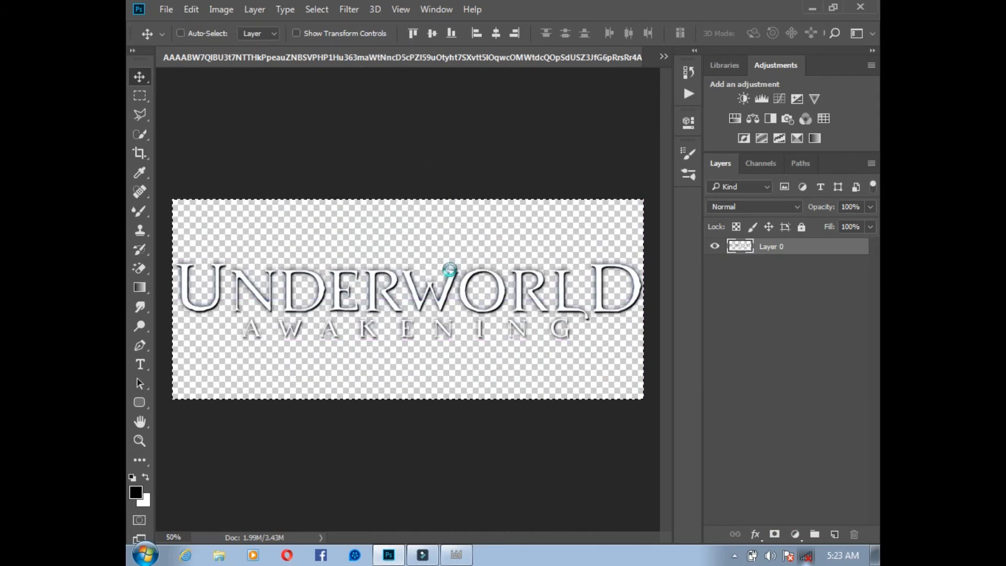
# Close the title image and paste the copied title into the portrait document as a new layer.
pyautogui.hotkey('ctrl', 'w')
pyautogui.click(447, 227)
pyautogui.hotkey('ctrl', 'v')
pyautogui.click(578, 262)
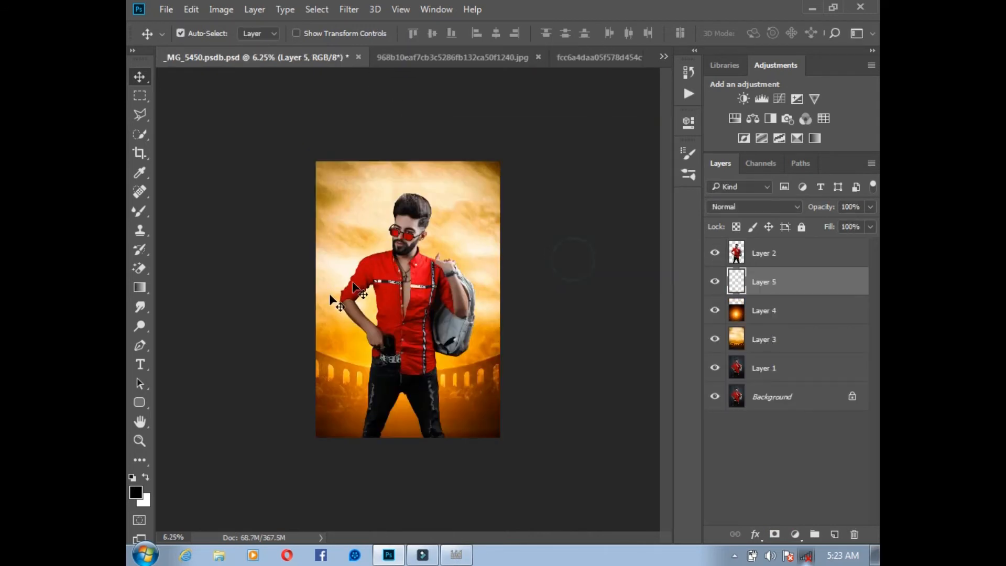
# Enlarge the title to almost the canvas width and place it across the man's upper legs.
pyautogui.hotkey('ctrl', 't')
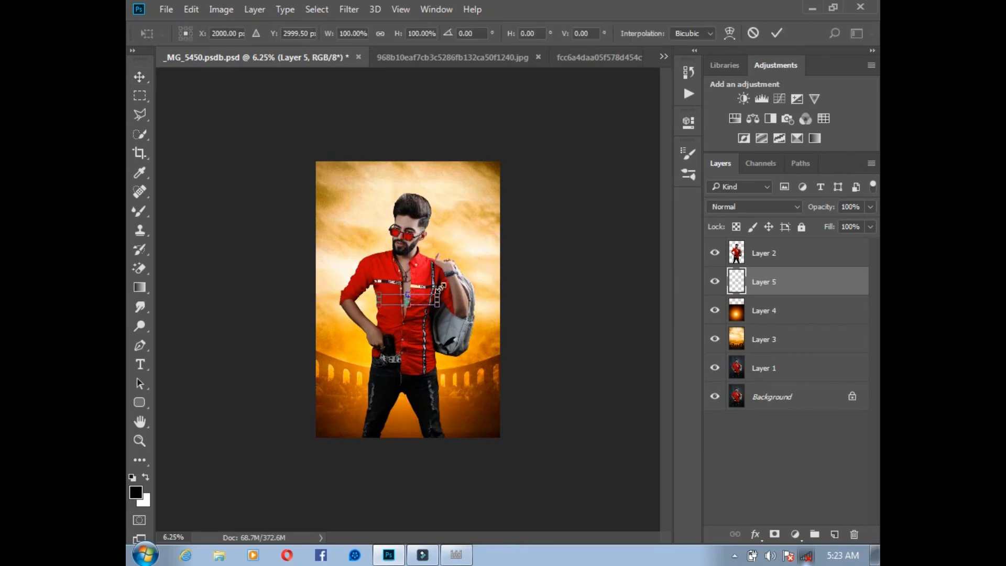
pyautogui.moveTo(439, 293); pyautogui.dragTo(508, 255)
pyautogui.moveTo(449, 302); pyautogui.dragTo(450, 394)
pyautogui.moveTo(508, 368); pyautogui.dragTo(487, 372)
pyautogui.press('Return')
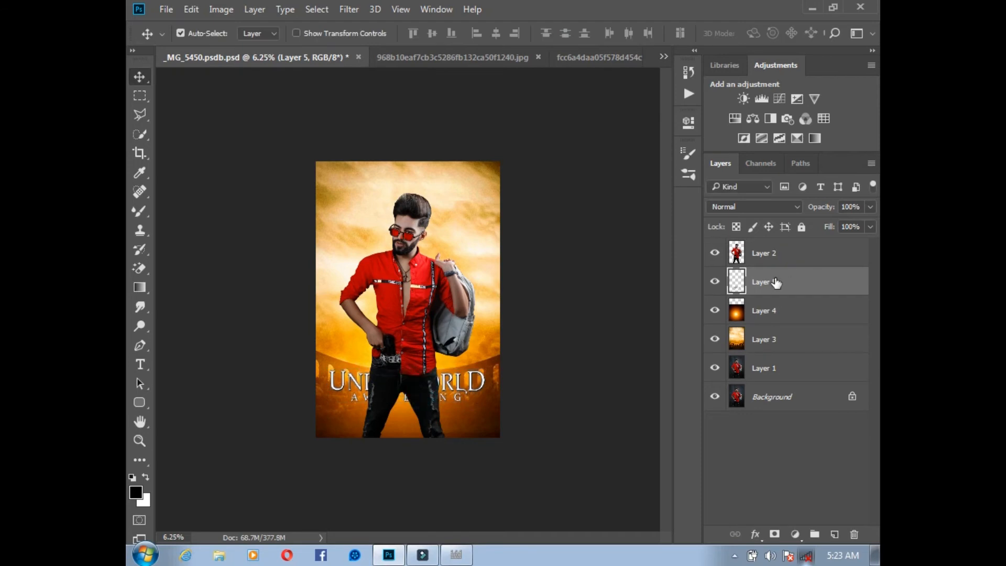
# Bring the title layer in front of the man's cutout and move the title slightly lower.
pyautogui.hotkey('ctrl', ']')
pyautogui.moveTo(431, 389); pyautogui.dragTo(431, 406)
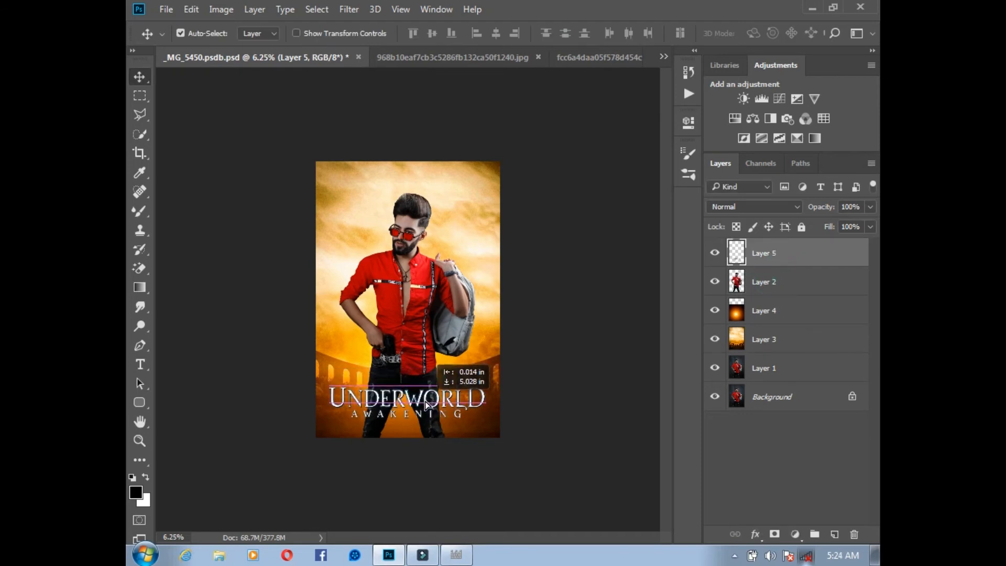
pyautogui.click(166, 9)
pyautogui.click(183, 41)
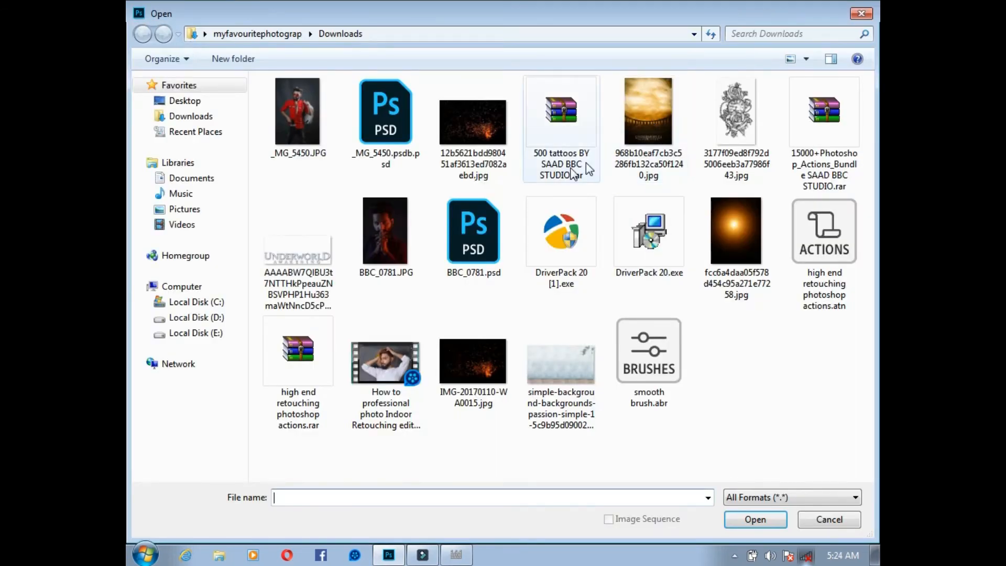
pyautogui.doubleClick(476, 114)
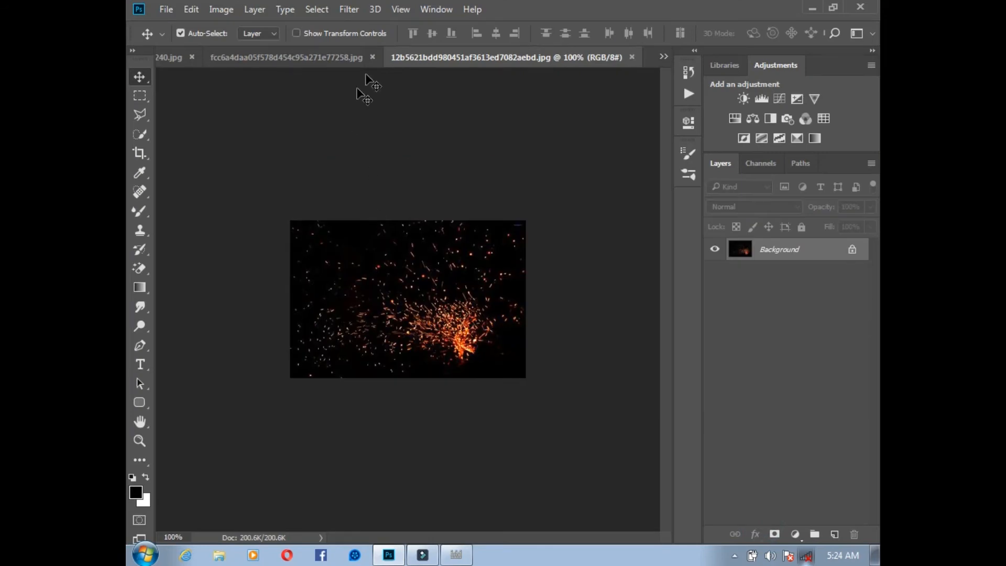
pyautogui.click(632, 56)
# Close the golden sky and orange glow source images, keeping only the portrait document open.
pyautogui.click(566, 56)
pyautogui.click(632, 56)
pyautogui.click(550, 54)
pyautogui.click(612, 56)
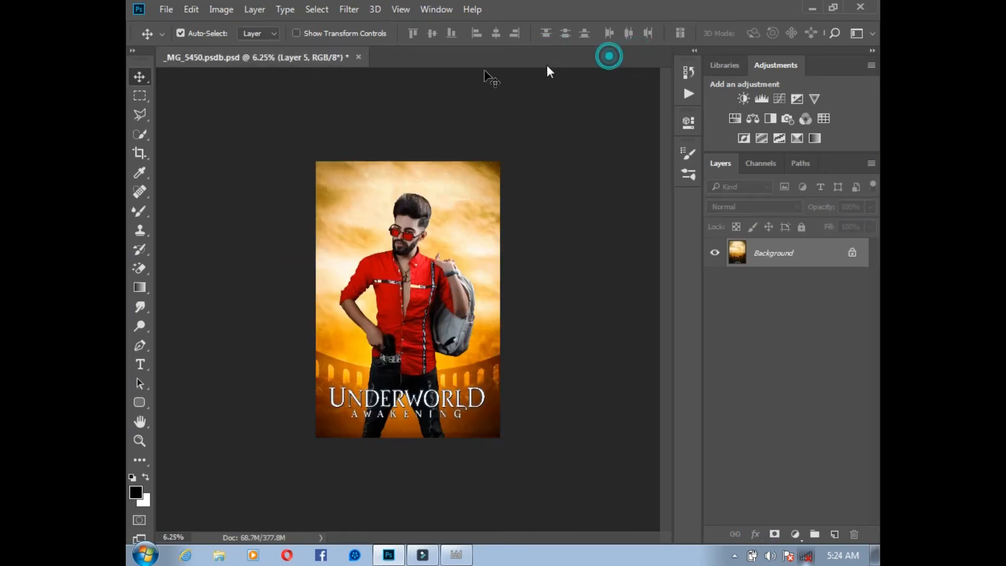
# Open the sparks image IMG-20170110-WA0015.jpg, bring it into the portrait document and scale it to cover the canvas width.
pyautogui.click(166, 8)
pyautogui.click(183, 40)
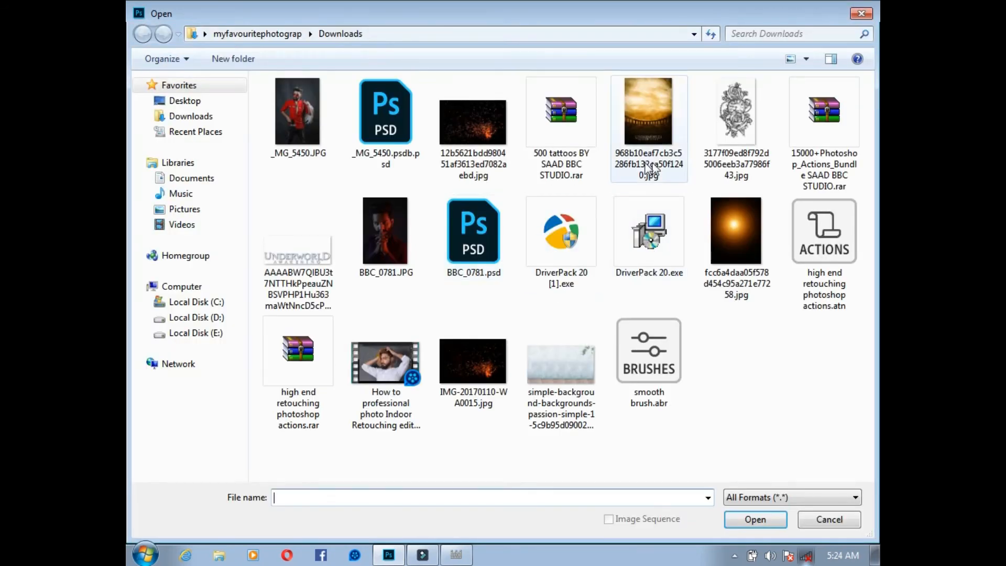
pyautogui.doubleClick(473, 362)
pyautogui.moveTo(483, 294); pyautogui.dragTo(520, 376)
pyautogui.hotkey('ctrl', 't')
pyautogui.press('Return')
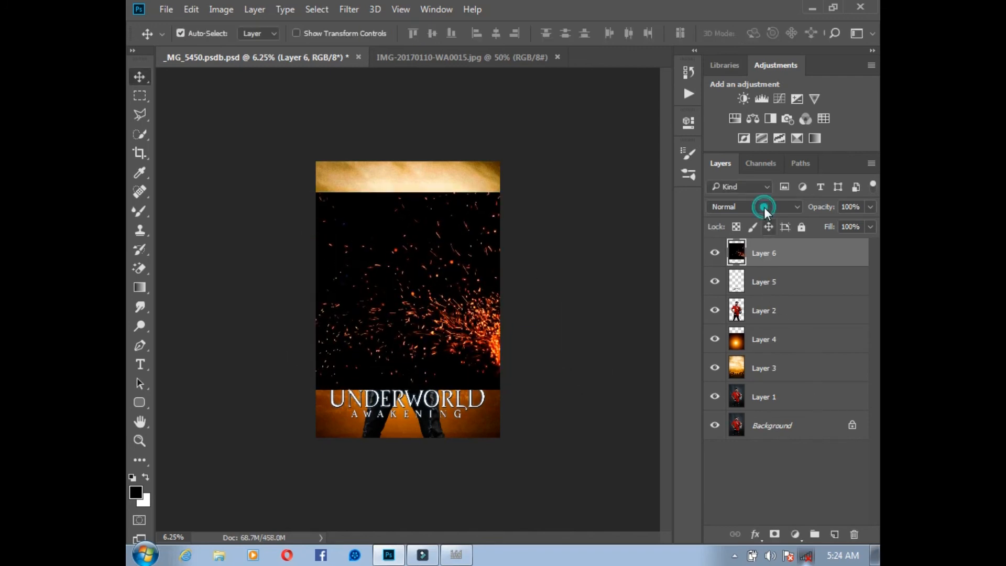
# Blend the sparks layer with Linear Dodge (Add) and move it behind the man's cutout.
pyautogui.click(765, 207)
pyautogui.click(728, 353)
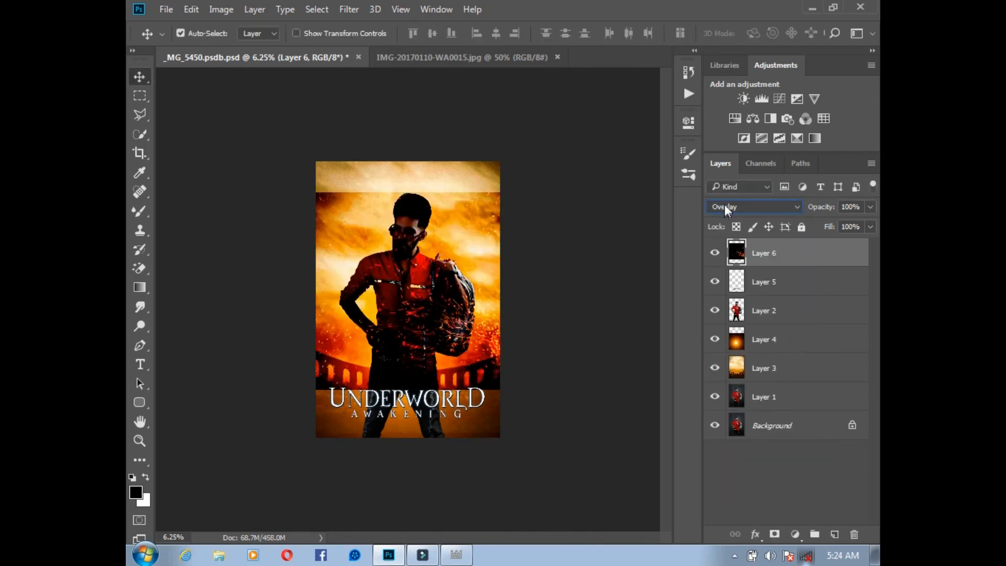
pyautogui.scroll(3, 725, 207)
pyautogui.moveTo(753, 253); pyautogui.dragTo(754, 323)
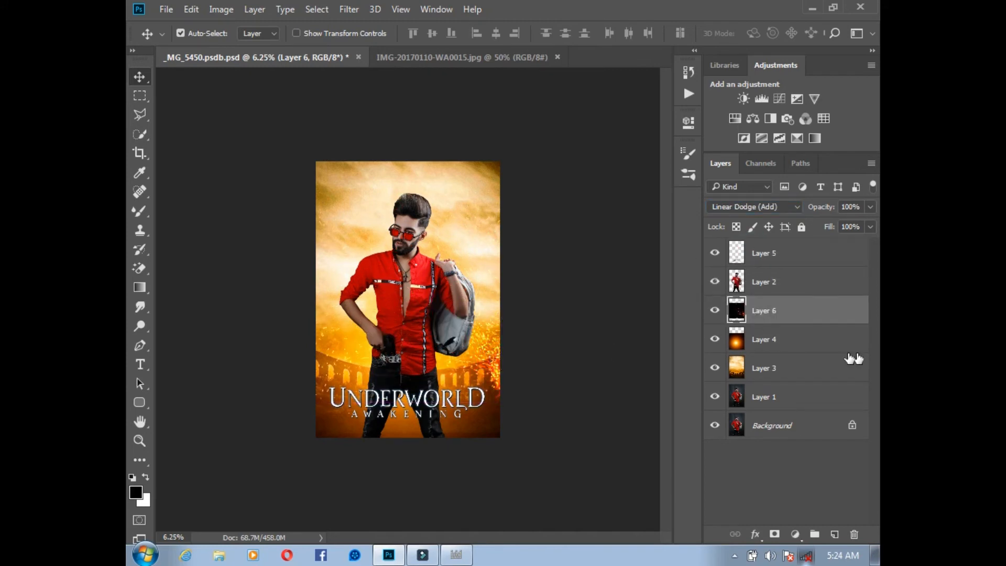
# Review the layer stack and briefly hide the title layer to compare the poster without the lettering.
pyautogui.click(780, 343)
pyautogui.click(762, 371)
pyautogui.click(755, 279)
pyautogui.click(758, 251)
pyautogui.click(717, 252)
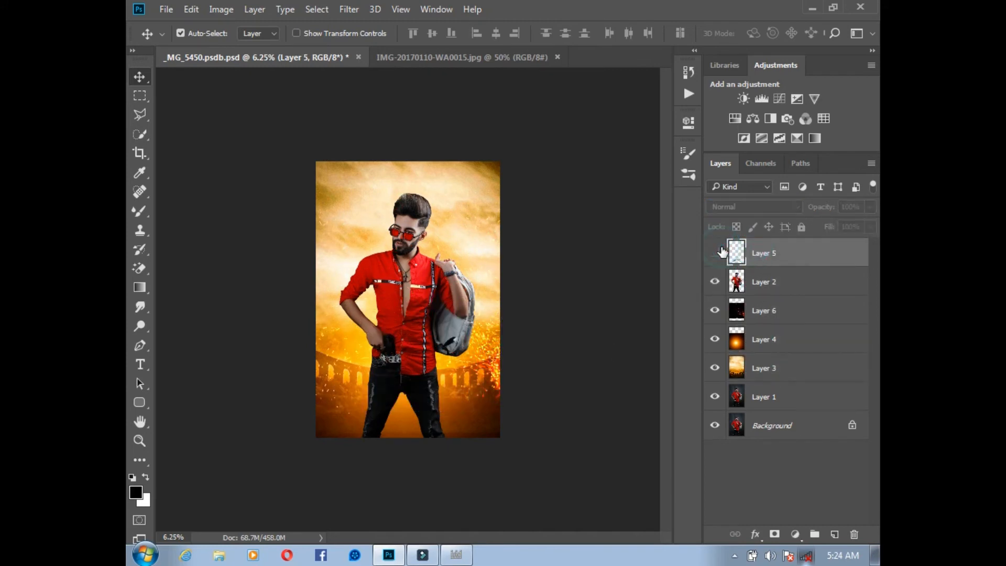
pyautogui.click(717, 252)
# Open the rose and clock tattoo image, bring it into the portrait document and place it over the man's raised forearm.
pyautogui.click(167, 9)
pyautogui.click(173, 32)
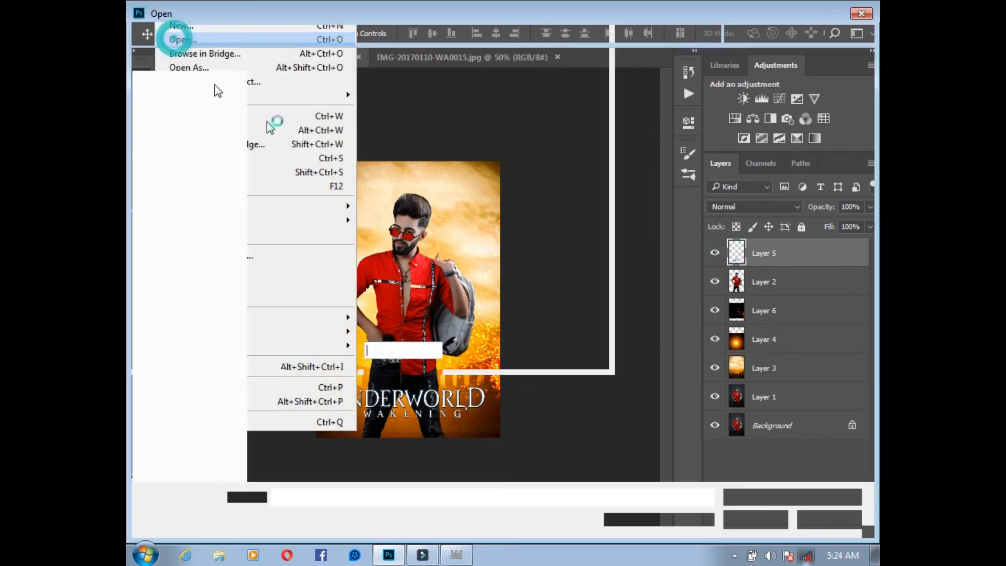
pyautogui.doubleClick(737, 113)
pyautogui.moveTo(440, 205); pyautogui.dragTo(419, 277)
pyautogui.hotkey('ctrl', '+')
pyautogui.hotkey('ctrl', '+')
pyautogui.hotkey('ctrl', '+')
pyautogui.hotkey('ctrl', '+')
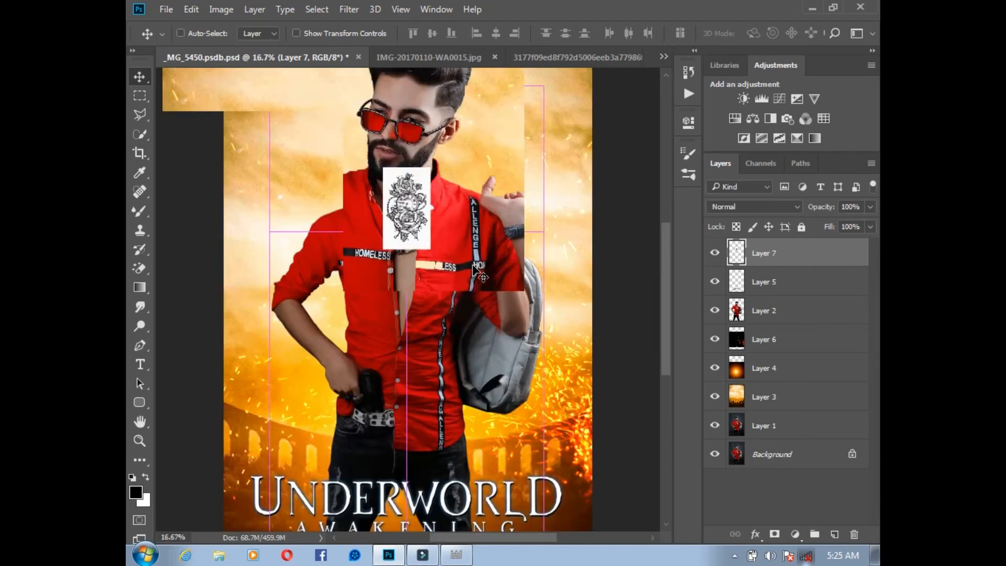
pyautogui.moveTo(407, 165); pyautogui.dragTo(614, 272)
# Rotate the tattoo image to about -16 degrees and scale it to about 105% along the forearm.
pyautogui.hotkey('ctrl', 't')
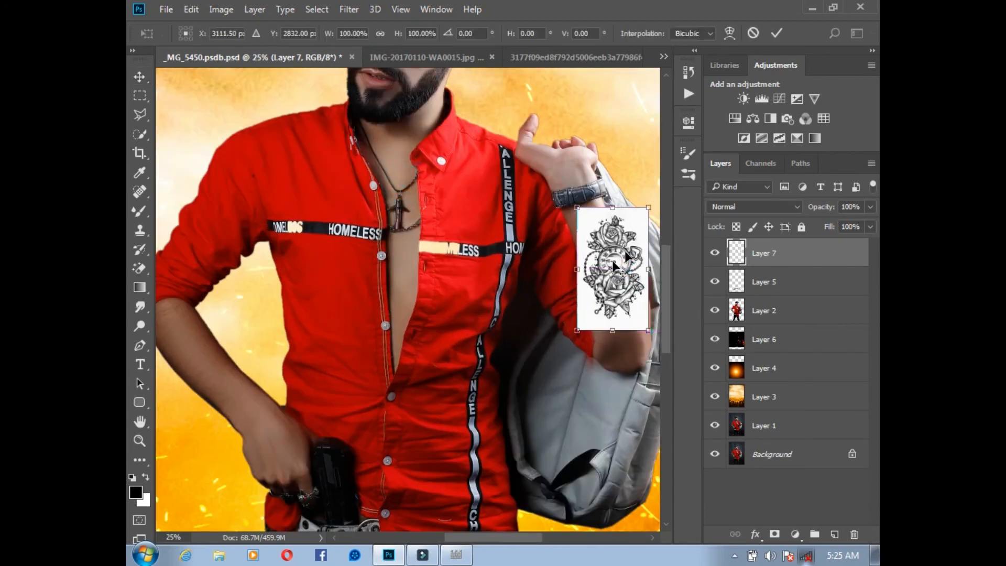
pyautogui.moveTo(659, 203); pyautogui.dragTo(637, 176)
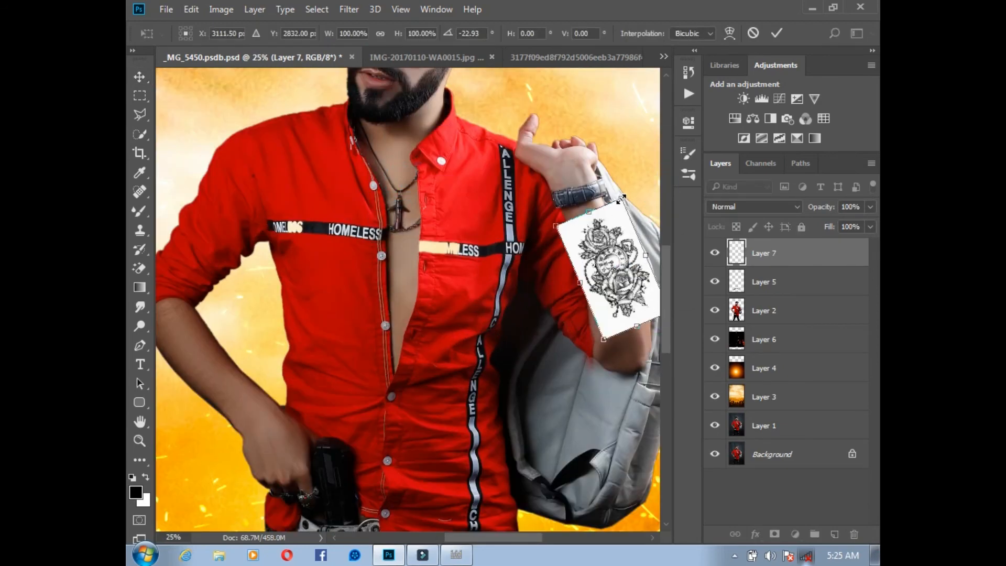
pyautogui.moveTo(621, 195); pyautogui.dragTo(646, 170)
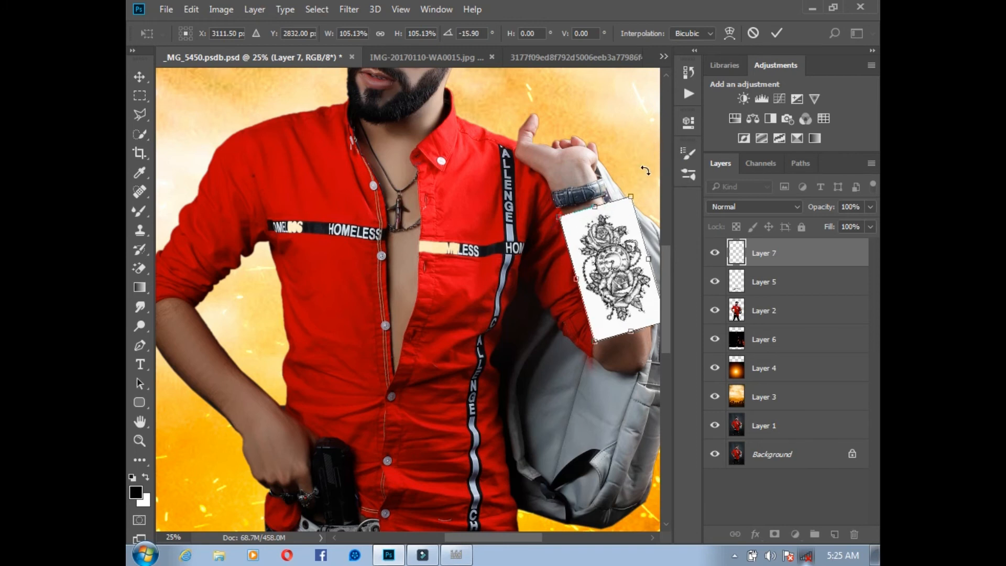
pyautogui.press('Return')
# Set the tattoo layer's blend mode to Multiply and fine-tune its angle and position on the forearm.
pyautogui.click(737, 209)
pyautogui.click(742, 253)
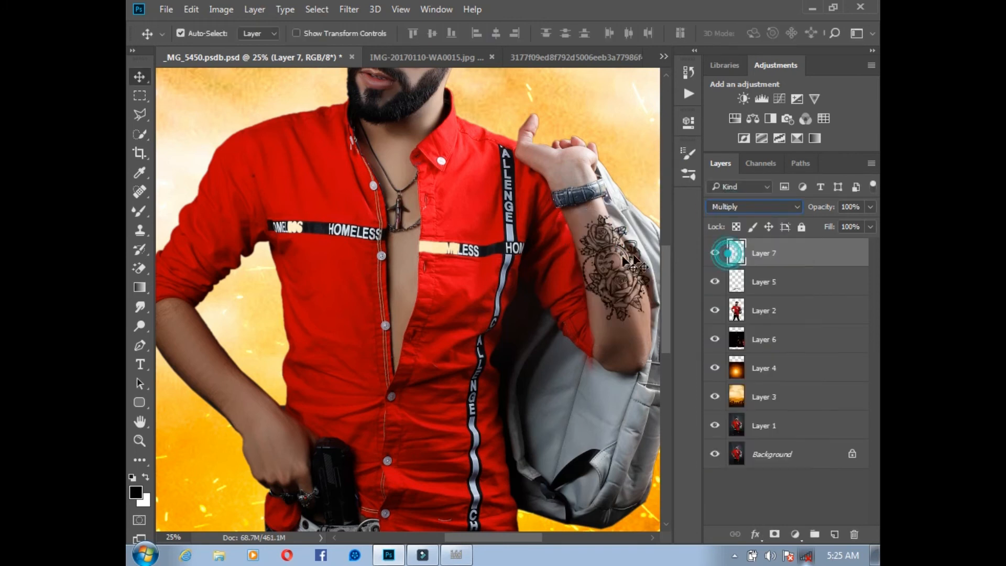
pyautogui.moveTo(614, 265); pyautogui.dragTo(616, 270)
pyautogui.hotkey('ctrl', 't')
pyautogui.moveTo(642, 167)
pyautogui.mouseDown()
pyautogui.moveTo(636, 141)
pyautogui.moveTo(646, 152)
pyautogui.mouseUp()
pyautogui.moveTo(619, 277); pyautogui.dragTo(298, 322)
pyautogui.press('Return')
pyautogui.hotkey('ctrl', '+')
pyautogui.click(371, 297)
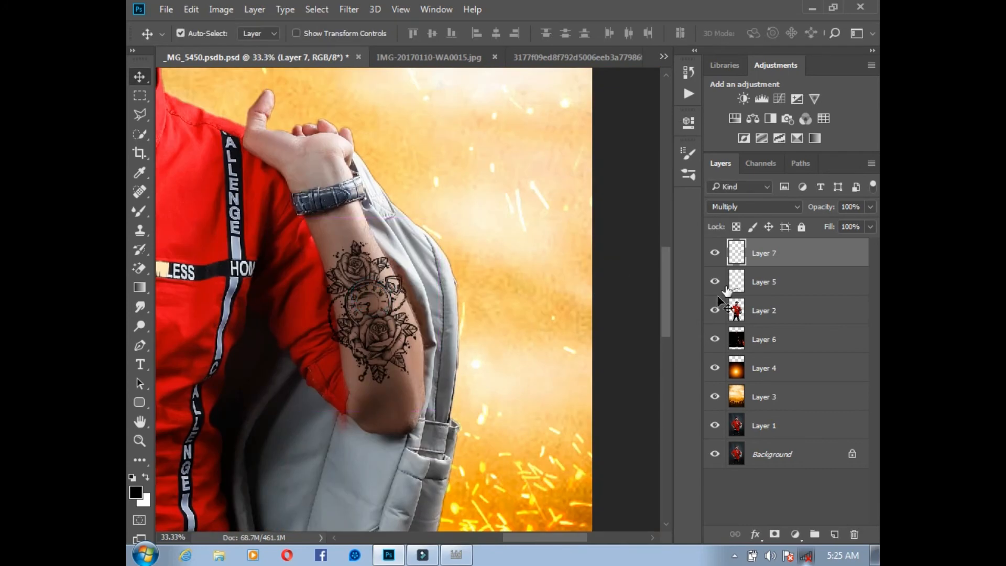
# Select the tattooed forearm's skin on the man's layer with Quick Selection, excluding the red sleeve and the backpack.
pyautogui.click(745, 311)
pyautogui.click(139, 134)
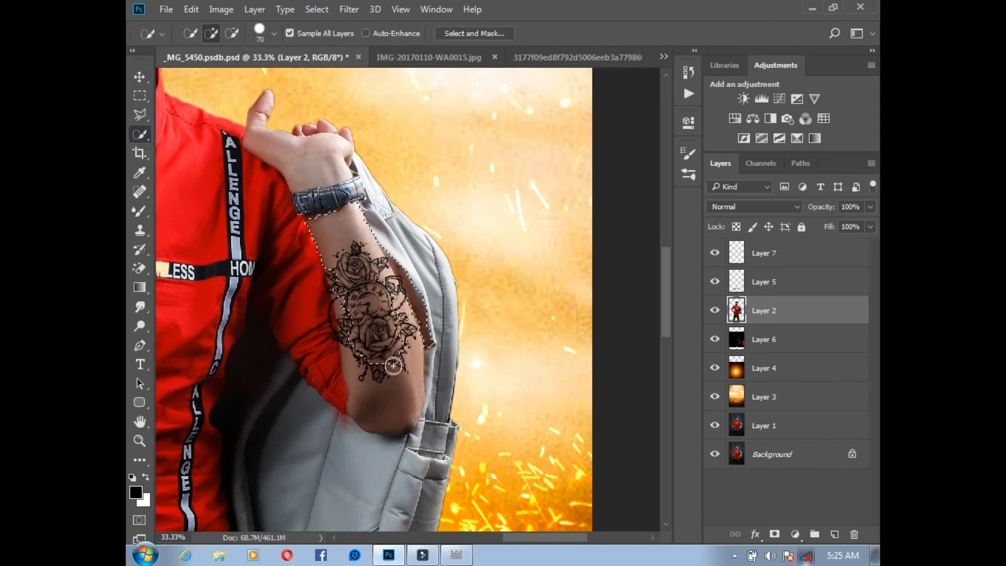
pyautogui.keyDown('alt'); pyautogui.click(395, 247); pyautogui.keyUp('alt')
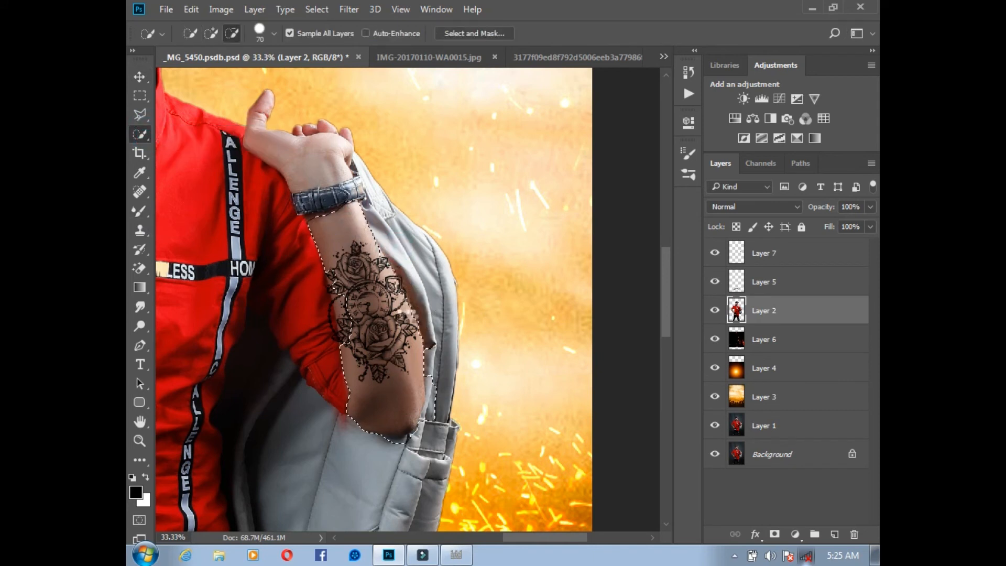
pyautogui.click(346, 285)
pyautogui.keyDown('alt'); pyautogui.click(334, 256); pyautogui.keyUp('alt')
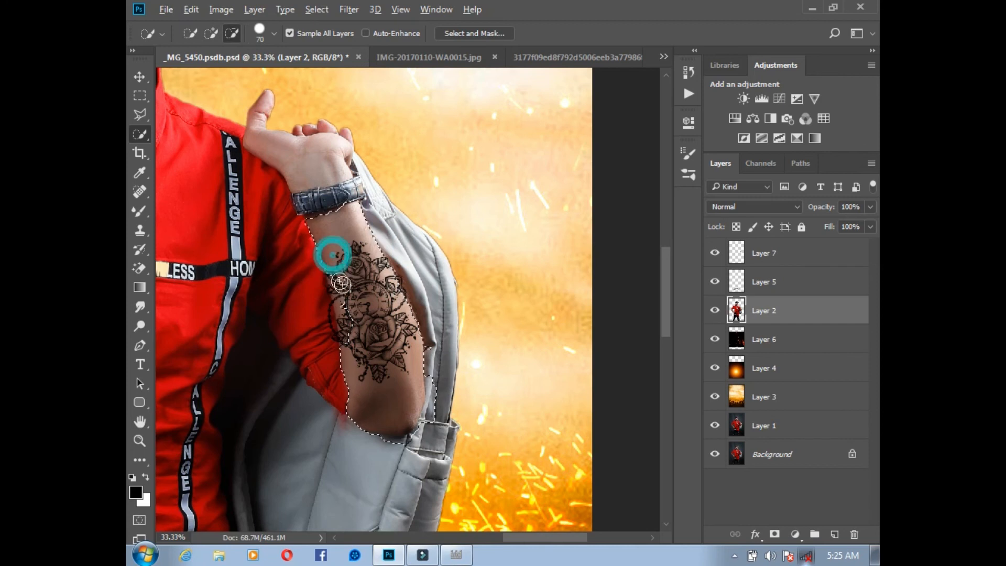
pyautogui.click(319, 288)
pyautogui.keyDown('alt'); pyautogui.click(303, 265); pyautogui.keyUp('alt')
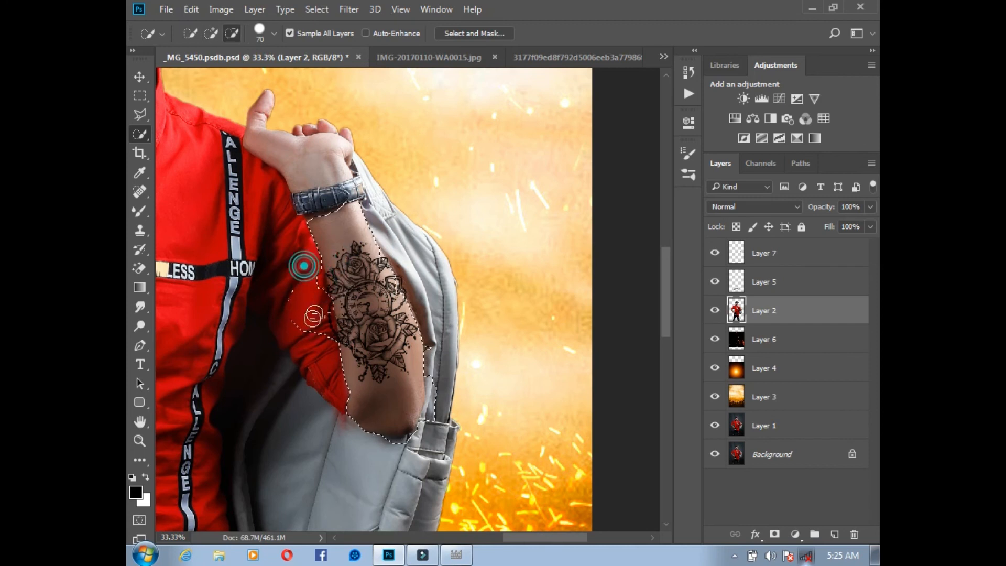
pyautogui.keyDown('alt'); pyautogui.click(327, 343); pyautogui.keyUp('alt')
pyautogui.keyDown('alt'); pyautogui.click(315, 282); pyautogui.keyUp('alt')
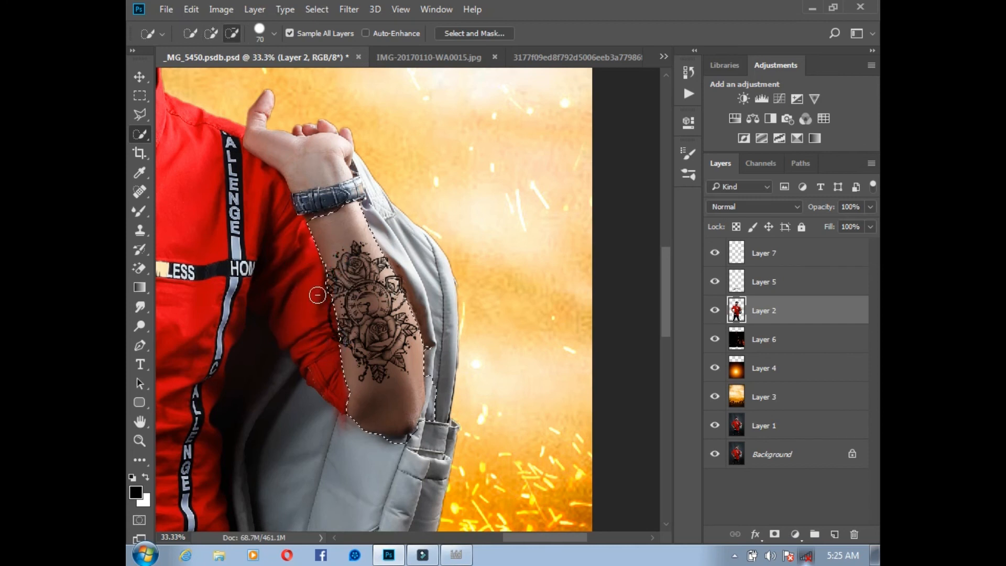
# Trim the tattoo layer to the forearm selection, deselect, and lower the tattoo's opacity so it blends into the skin.
pyautogui.click(724, 260)
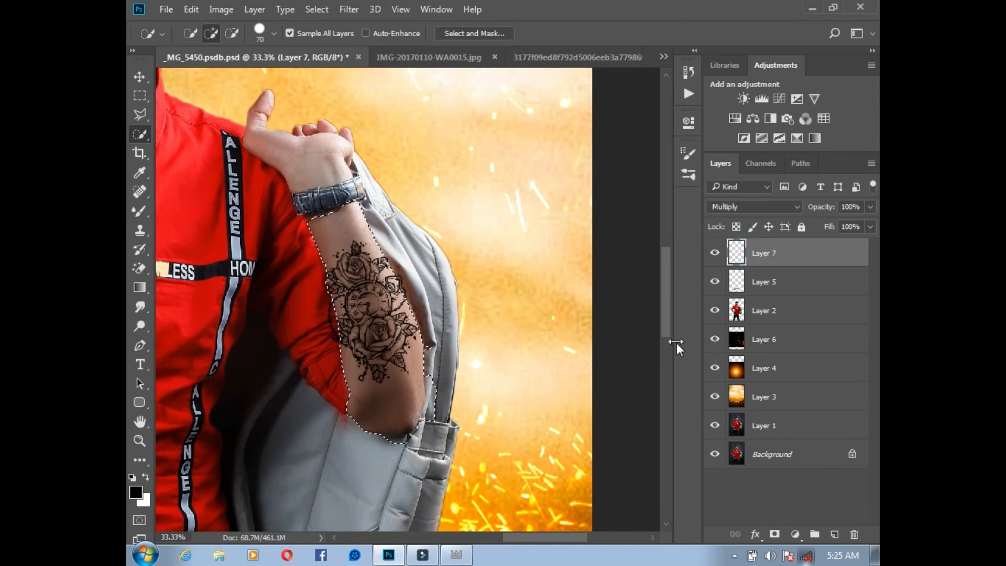
pyautogui.hotkey('ctrl', 'd')
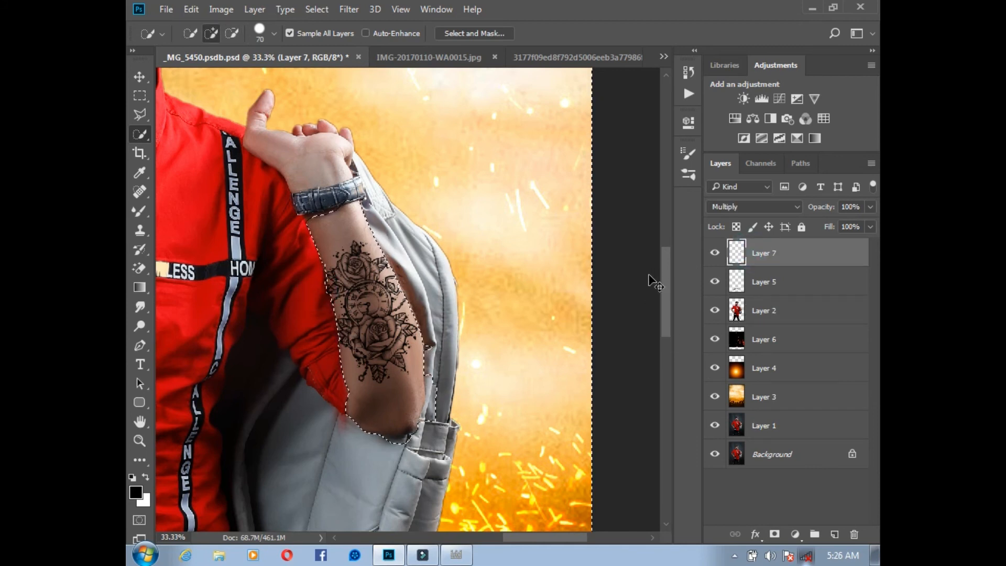
pyautogui.moveTo(872, 206); pyautogui.dragTo(838, 228)
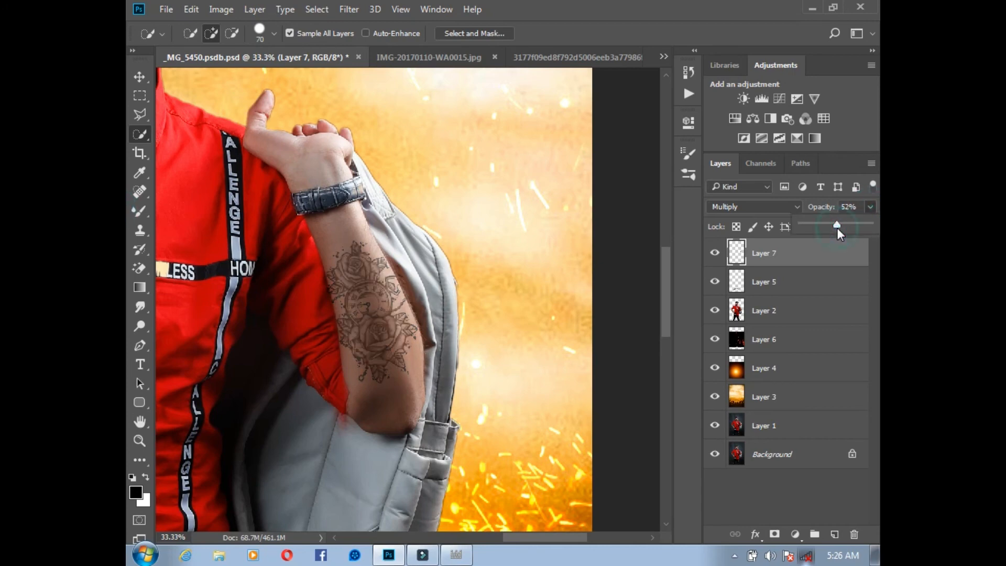
pyautogui.hotkey('ctrl', '0')
pyautogui.click(871, 207)
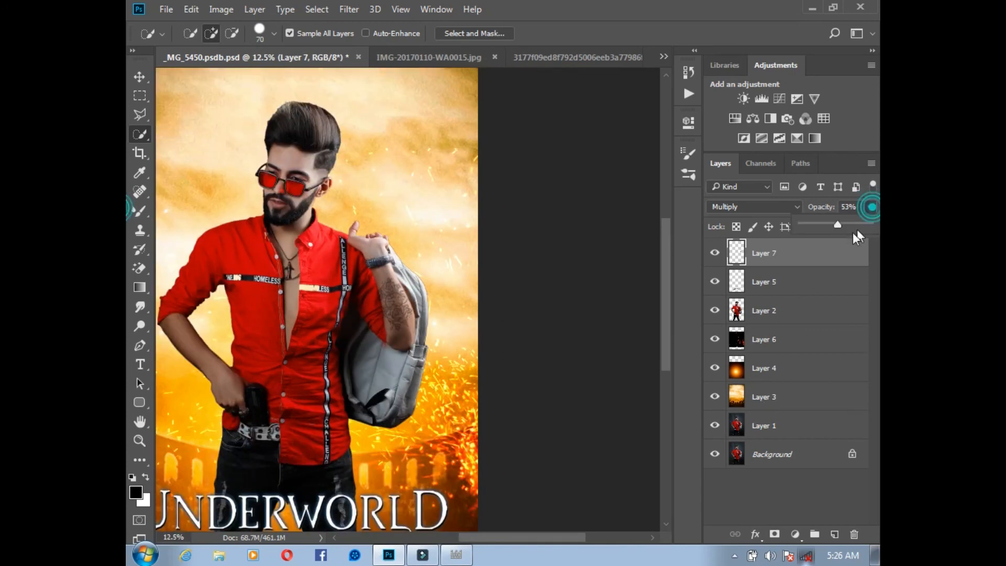
pyautogui.moveTo(850, 224); pyautogui.dragTo(851, 224)
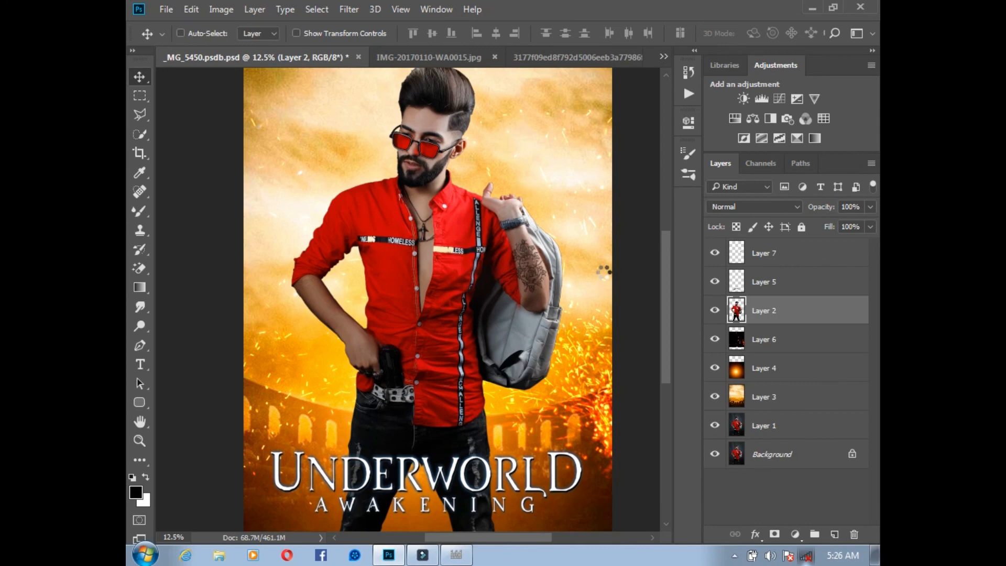
# In Camera Raw, set the man's cutout to contrast +20, highlights +17, shadows -9, whites +12, blacks -8 and clarity +28.
pyautogui.moveTo(341, 93); pyautogui.dragTo(461, 251)
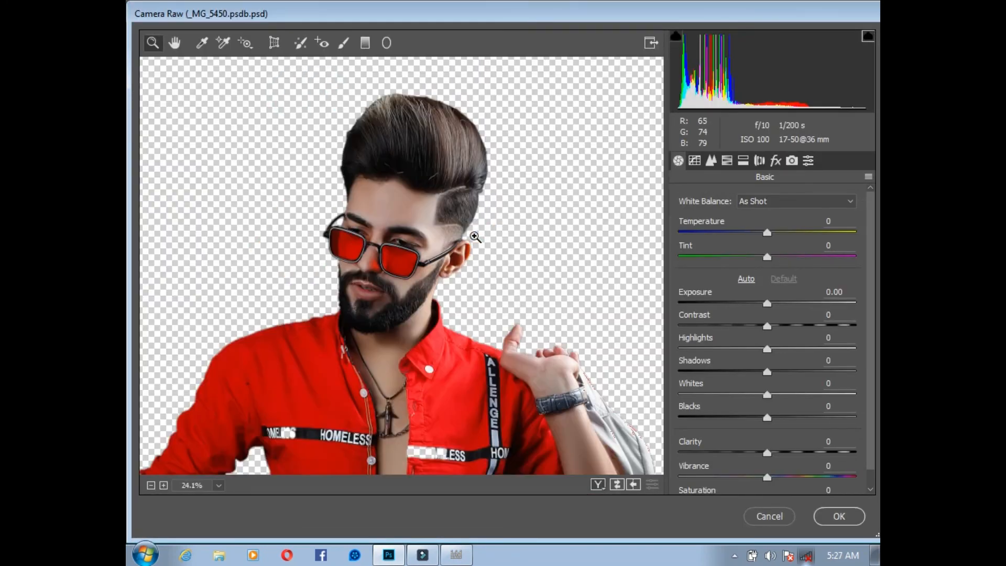
pyautogui.moveTo(768, 326); pyautogui.dragTo(822, 372)
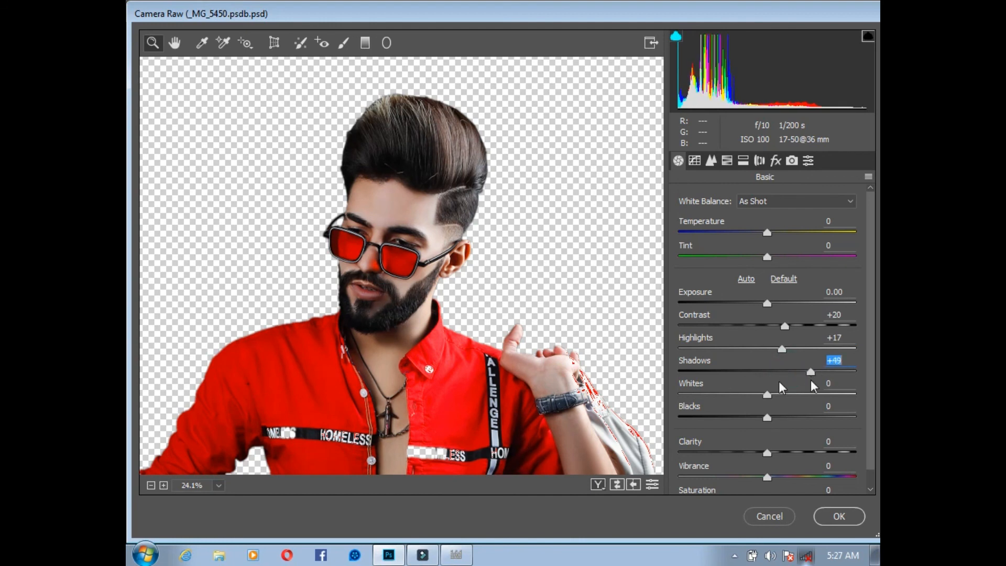
pyautogui.moveTo(745, 396); pyautogui.dragTo(760, 418)
pyautogui.click(778, 394)
pyautogui.moveTo(768, 452); pyautogui.dragTo(791, 452)
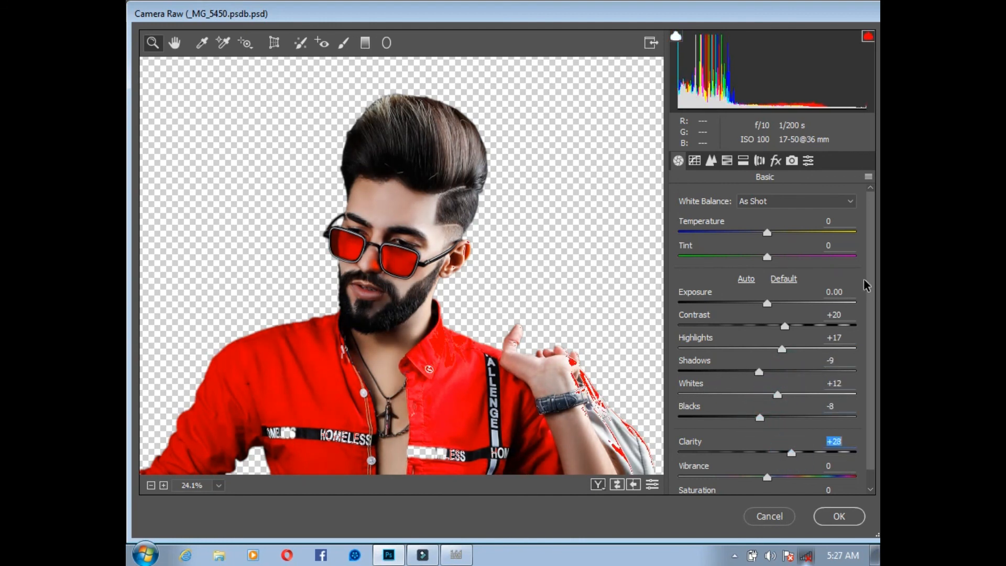
pyautogui.scroll(-1, 866, 285)
pyautogui.click(772, 459)
# Raise the tone curve's lights slightly and add luminance noise reduction to the man's cutout.
pyautogui.click(727, 161)
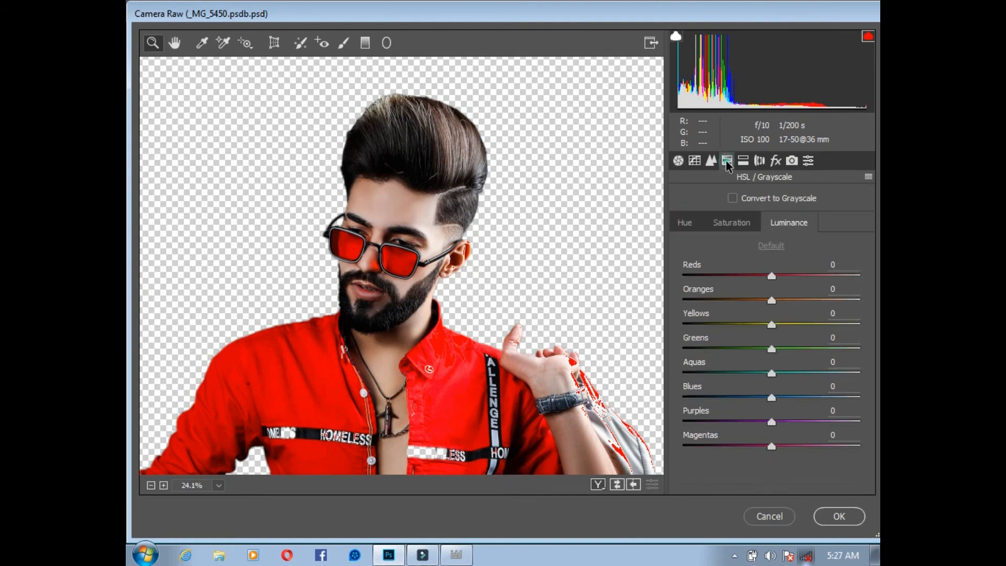
pyautogui.click(711, 160)
pyautogui.click(695, 160)
pyautogui.click(786, 460)
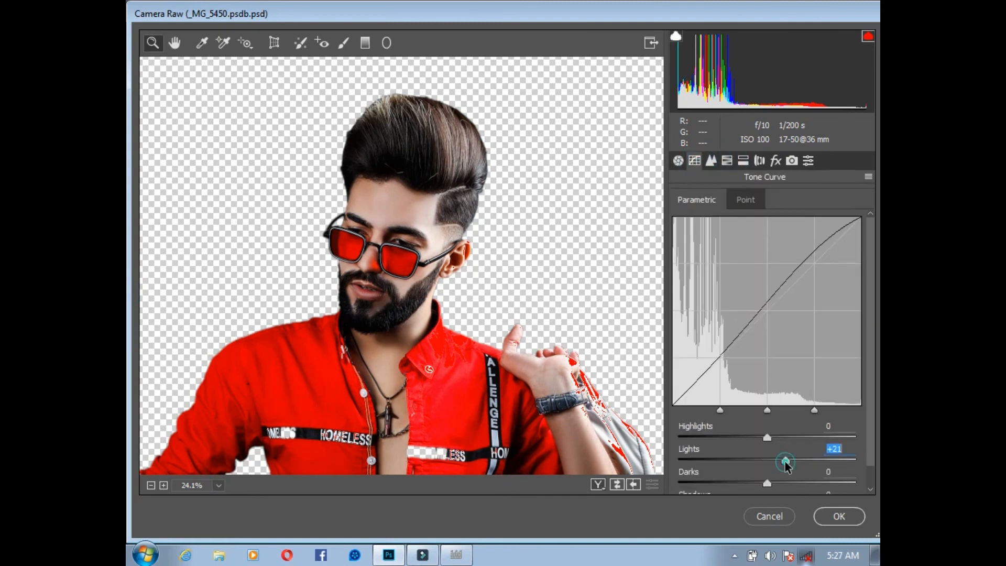
pyautogui.moveTo(786, 460); pyautogui.dragTo(777, 460)
pyautogui.click(711, 161)
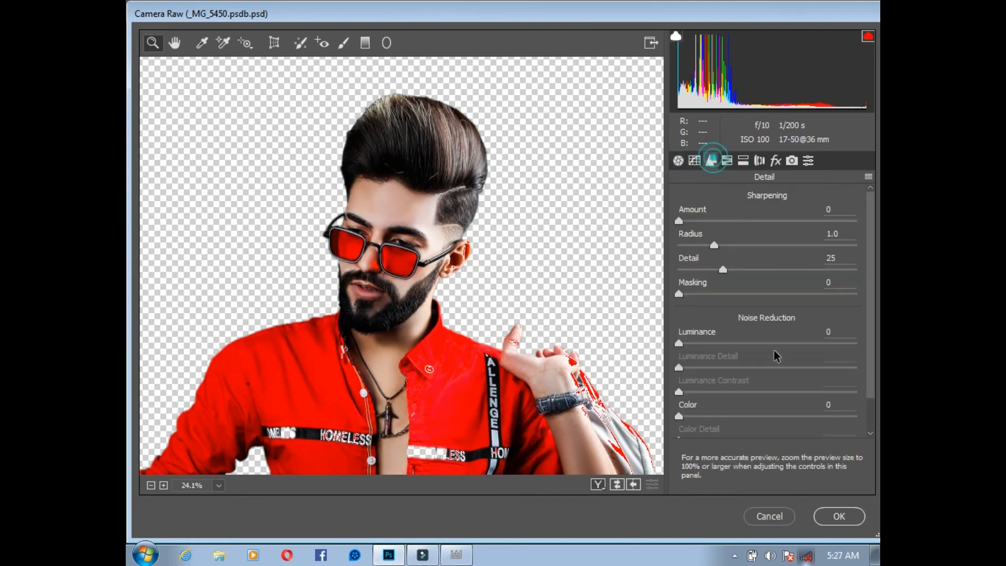
pyautogui.click(731, 344)
# Set the HSL saturation to reds +18 and oranges -7, and apply the Camera Raw filter.
pyautogui.click(727, 160)
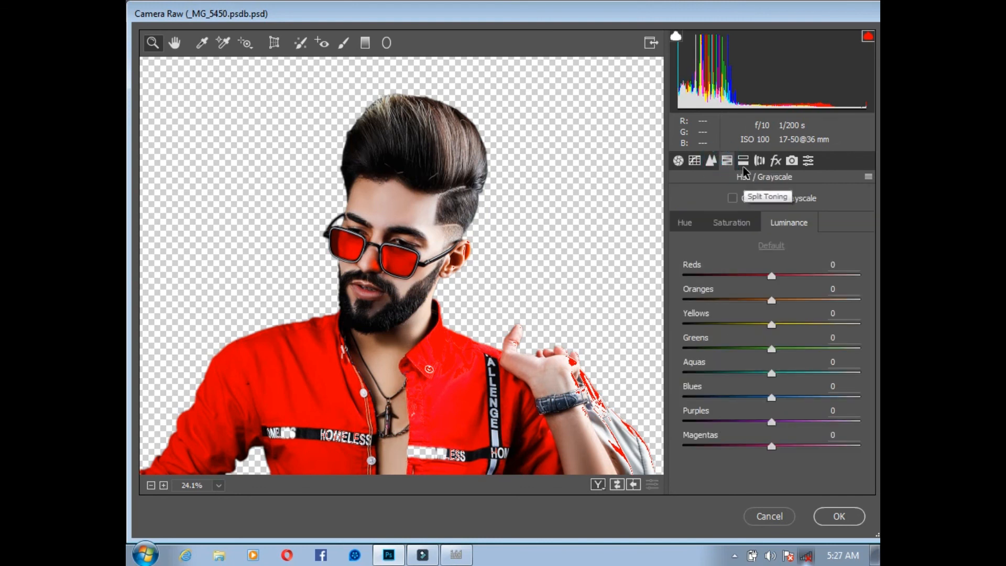
pyautogui.click(734, 224)
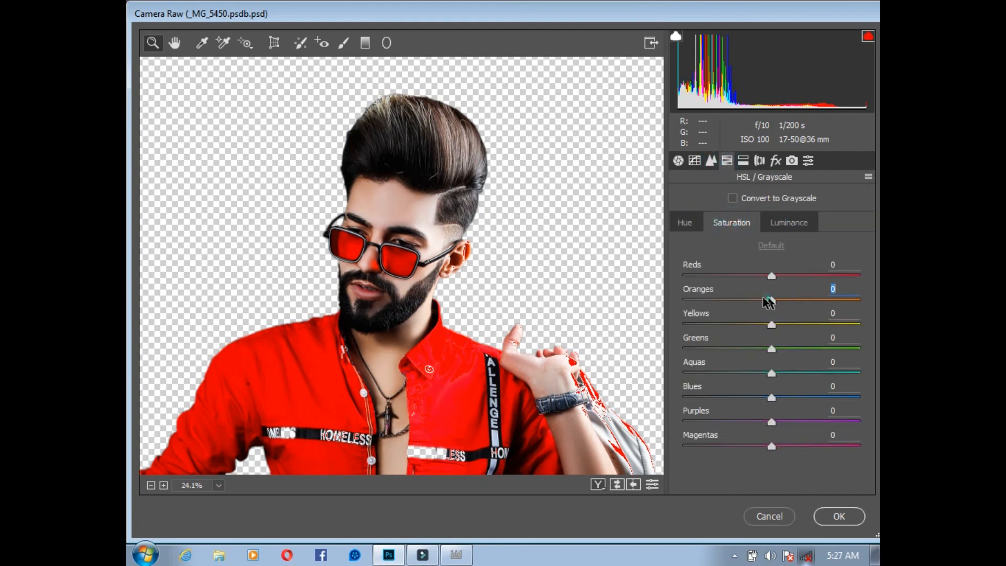
pyautogui.moveTo(766, 299)
pyautogui.mouseDown()
pyautogui.moveTo(753, 299)
pyautogui.moveTo(766, 299)
pyautogui.mouseUp()
pyautogui.click(788, 276)
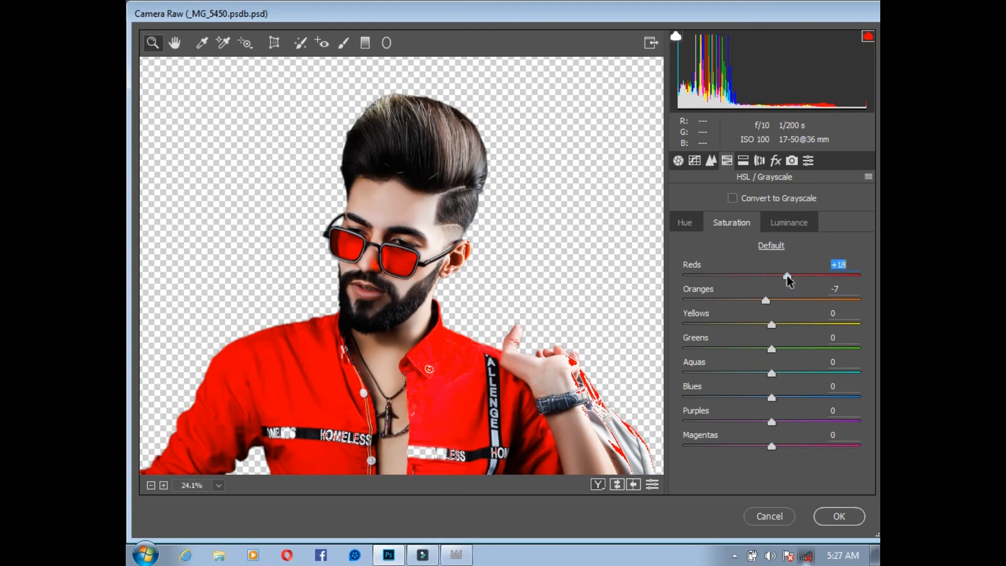
pyautogui.click(792, 160)
pyautogui.click(809, 161)
pyautogui.click(839, 516)
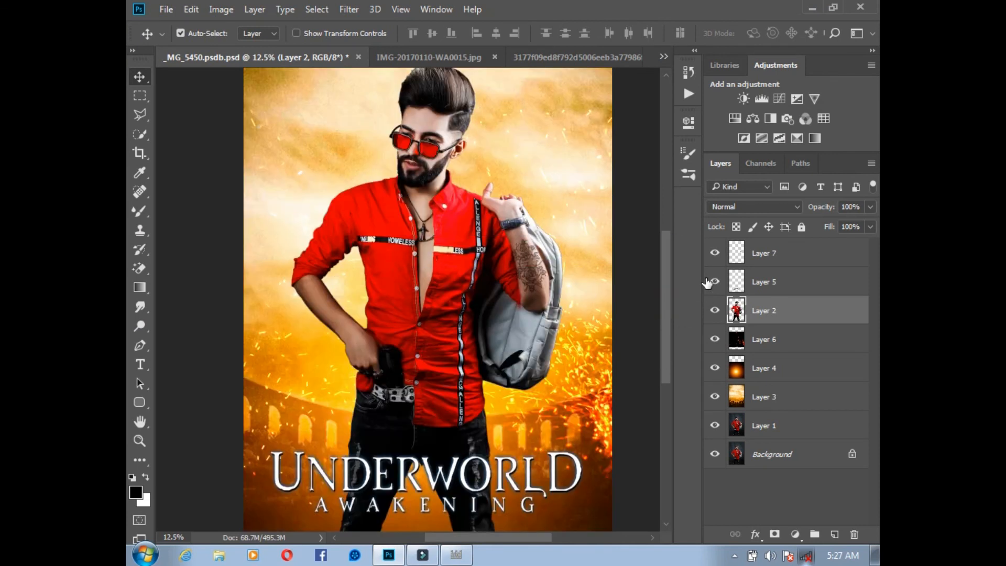
pyautogui.click(140, 326)
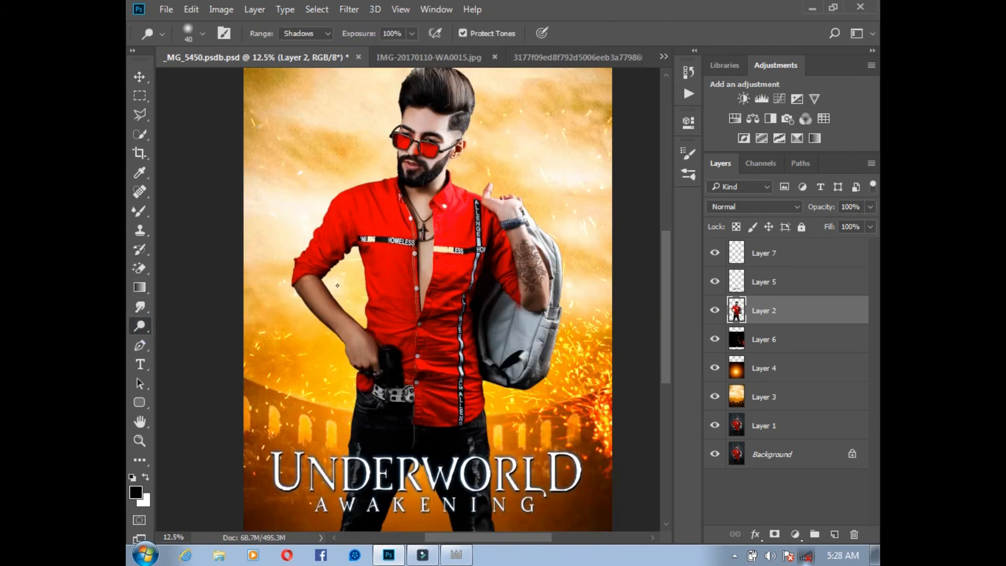
pyautogui.press(']')
pyautogui.press(']')
pyautogui.press(']')
pyautogui.press(']')
pyautogui.press(']')
pyautogui.press(']')
pyautogui.press(']')
pyautogui.press(']')
pyautogui.press(']')
pyautogui.press(']')
pyautogui.press(']')
pyautogui.press(']')
pyautogui.press(']')
pyautogui.press(']')
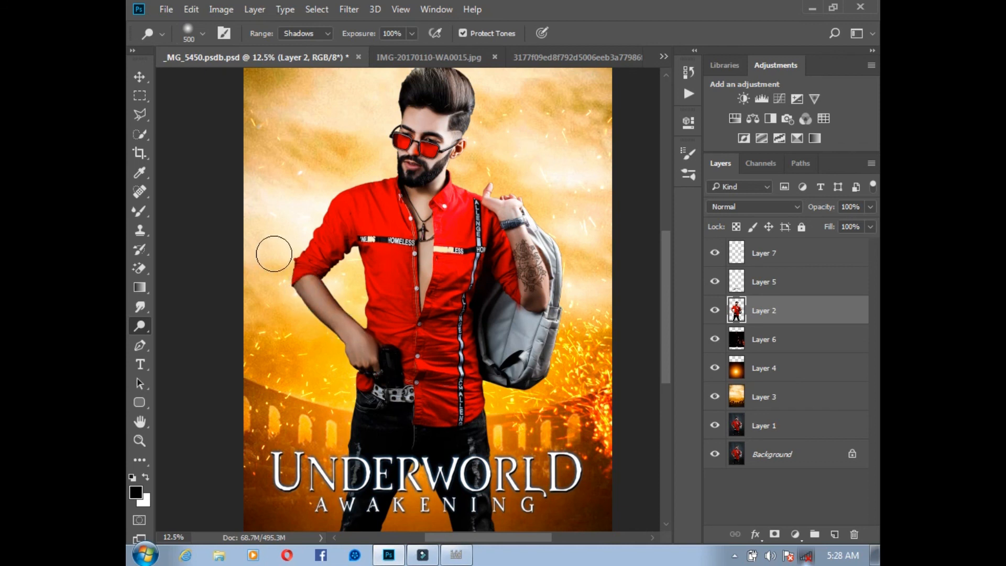
pyautogui.press('v')
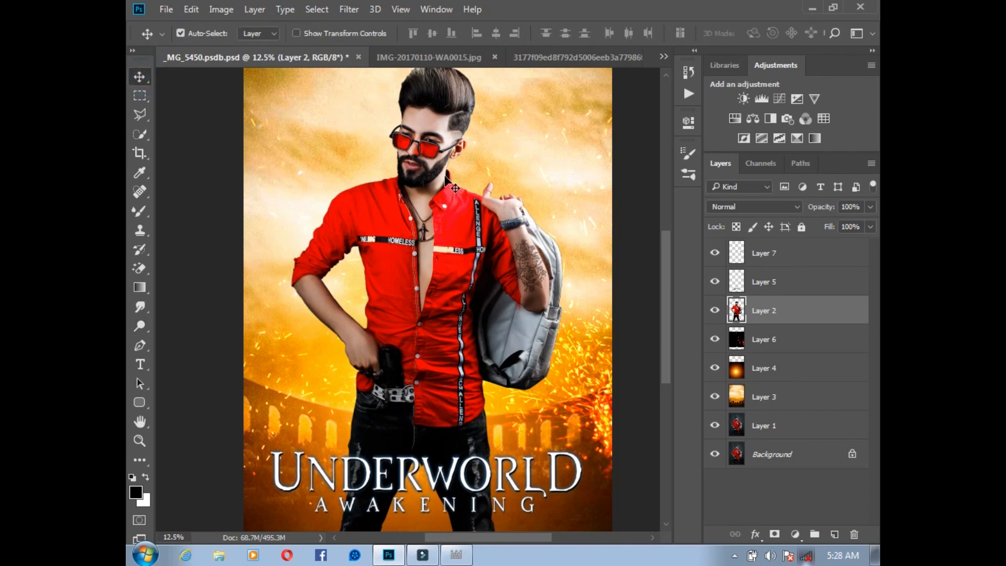
pyautogui.scroll(2, 439, 237)
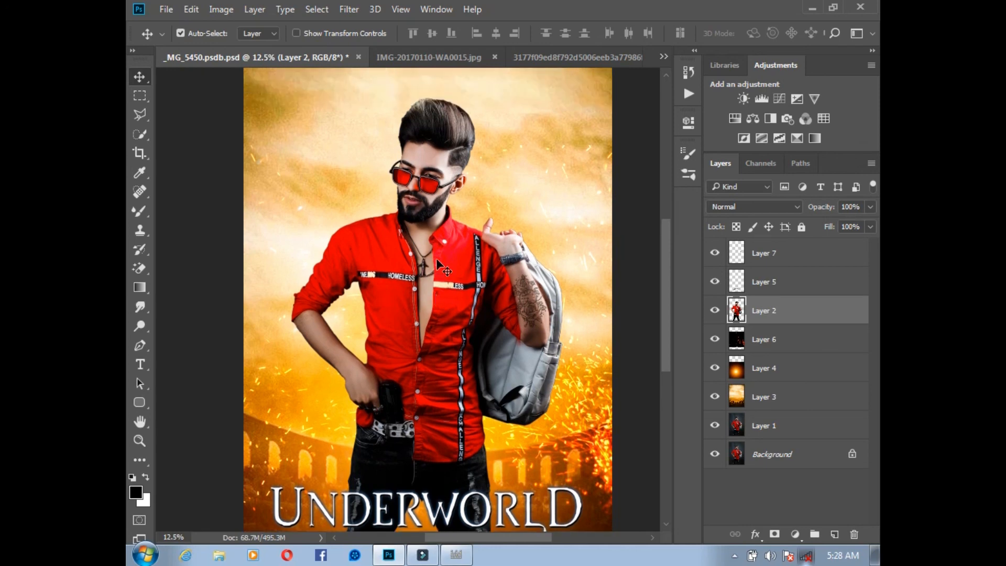
pyautogui.scroll(-4, 439, 238)
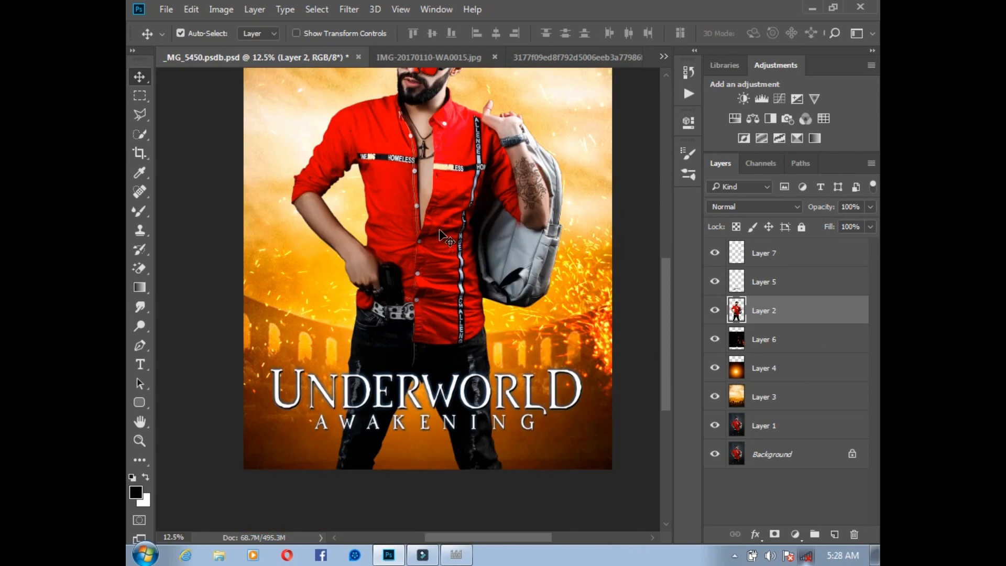